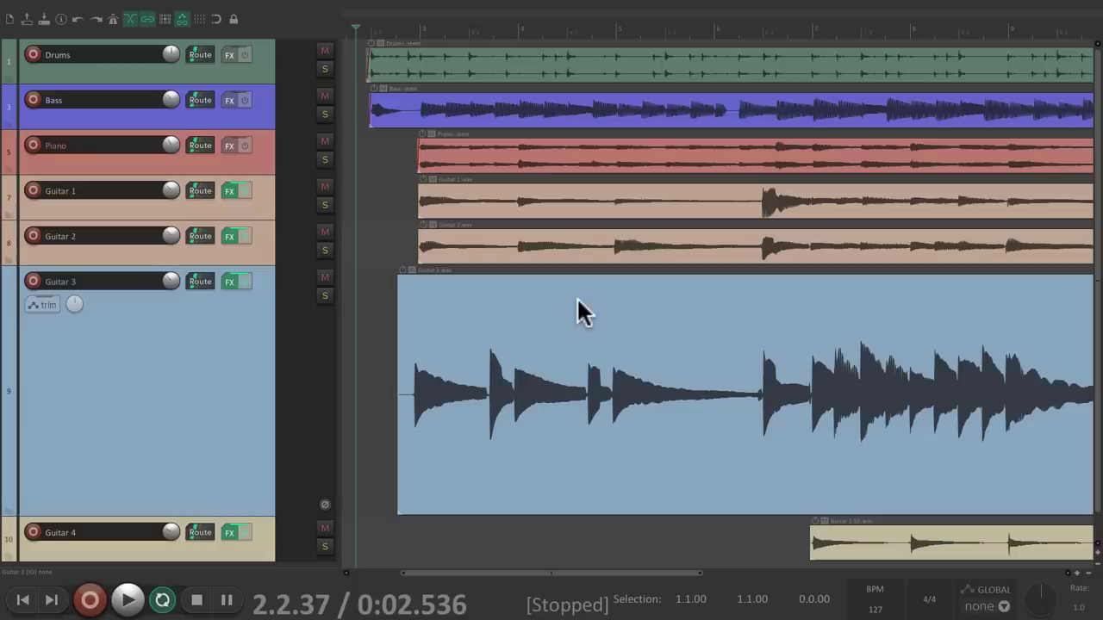
Step: Play the song from the edit cursor to review Guitar 3's timing against the other tracks, and stop playback
{"action": "key", "text": "space"}
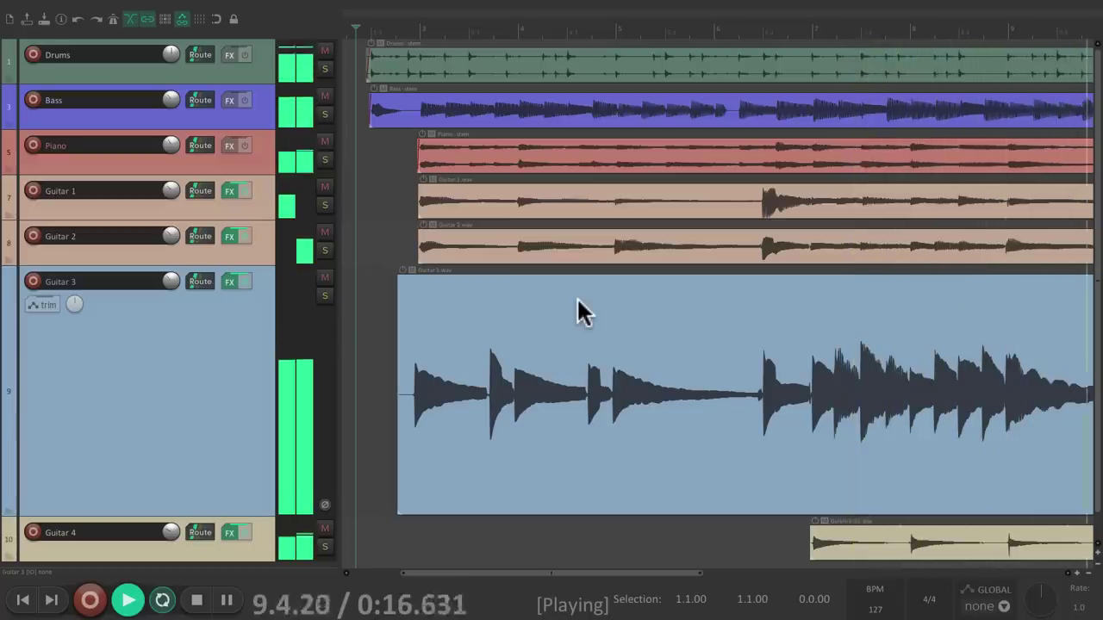
{"action": "key", "text": "space"}
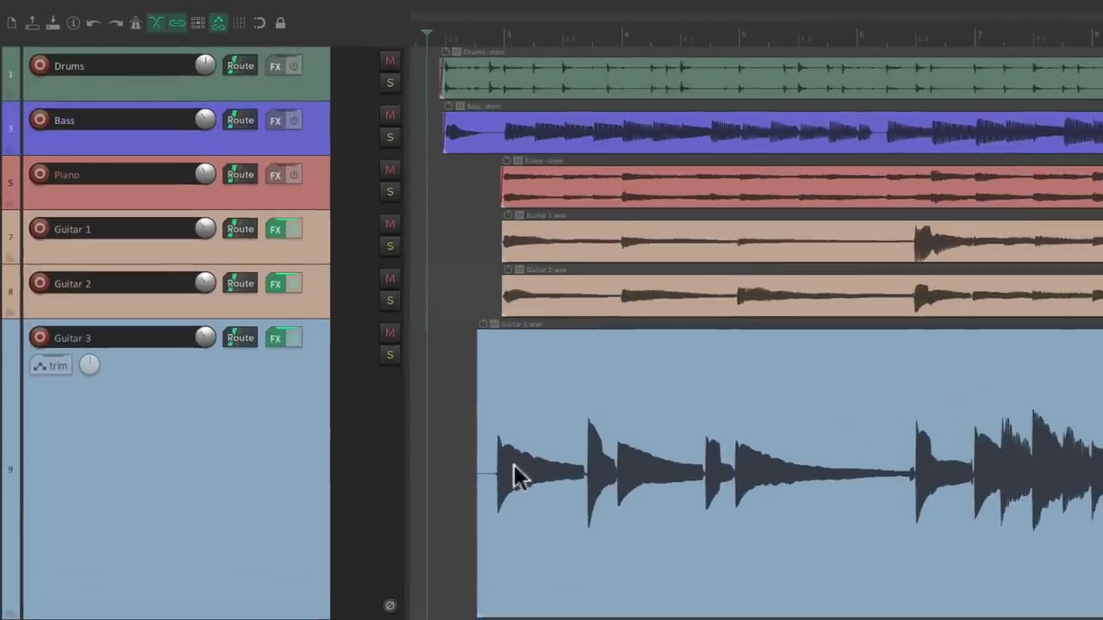
Step: Add a stretch marker at the attack of the first note in the Guitar 3 item and deselect the item
{"action": "scroll", "coordinate": [497, 474], "scroll_direction": "up", "scroll_amount": 10}
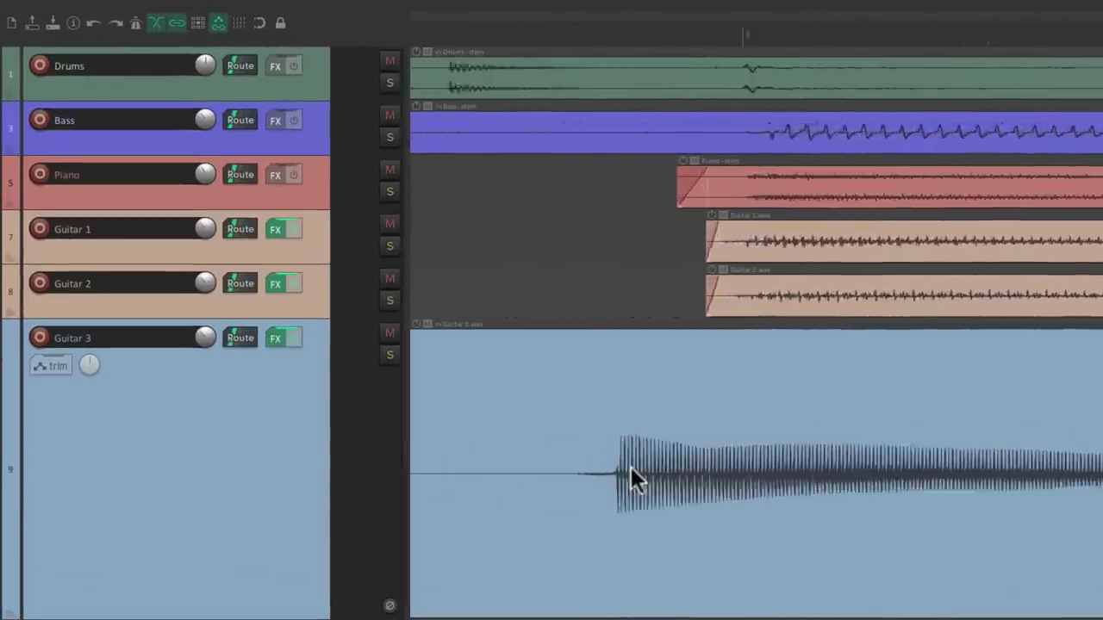
{"action": "scroll", "coordinate": [627, 470], "scroll_direction": "up", "scroll_amount": 10}
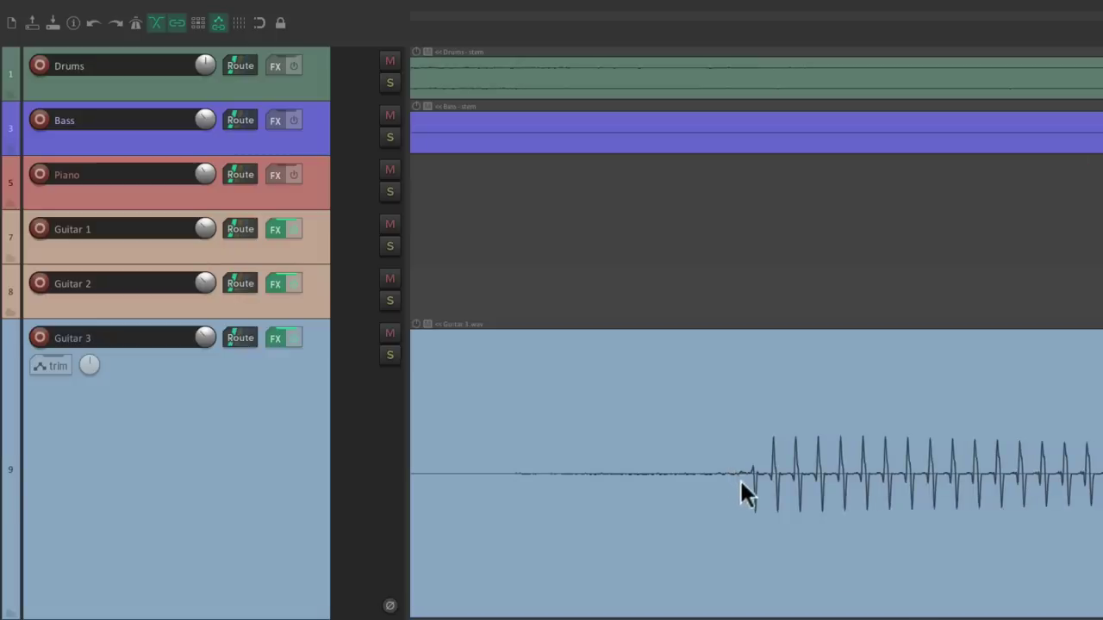
{"action": "left_click", "coordinate": [741, 482]}
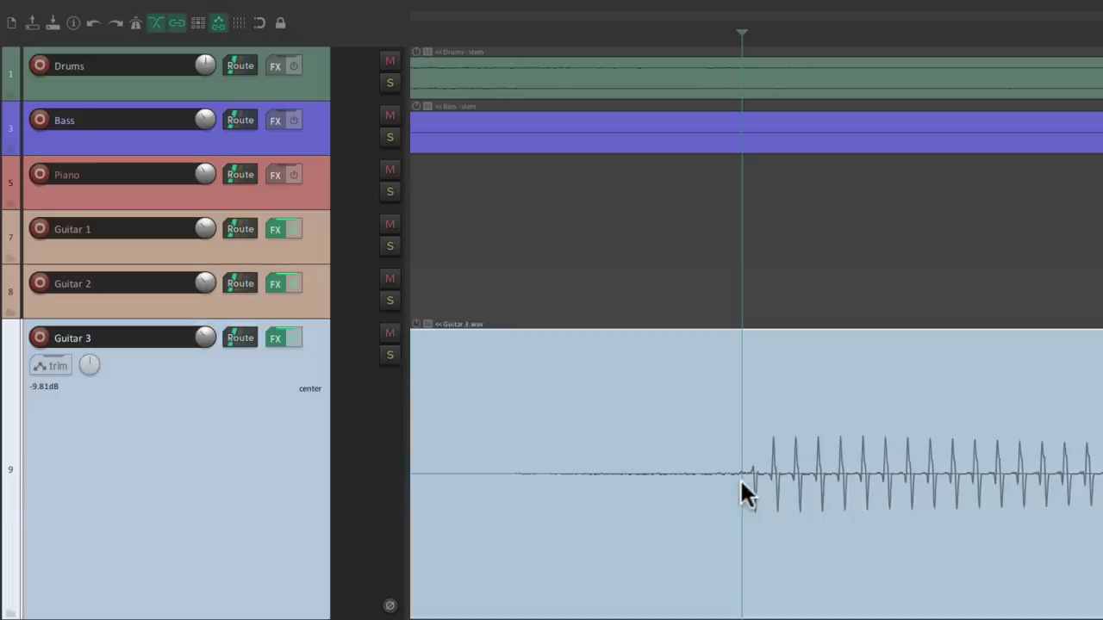
{"action": "right_click", "coordinate": [867, 353]}
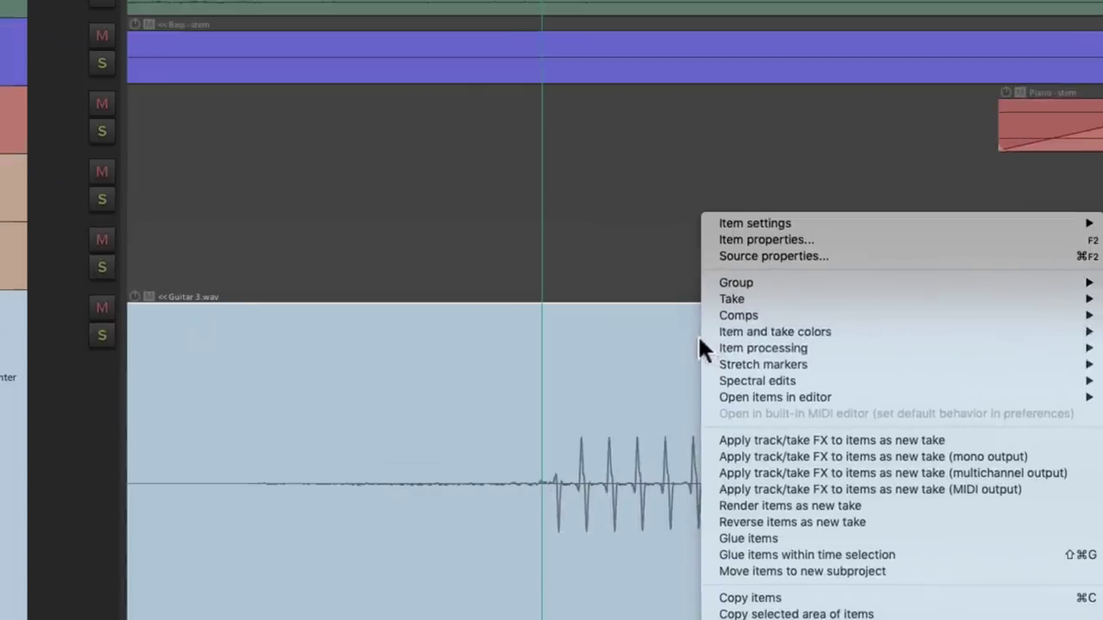
{"action": "mouse_move", "coordinate": [874, 374]}
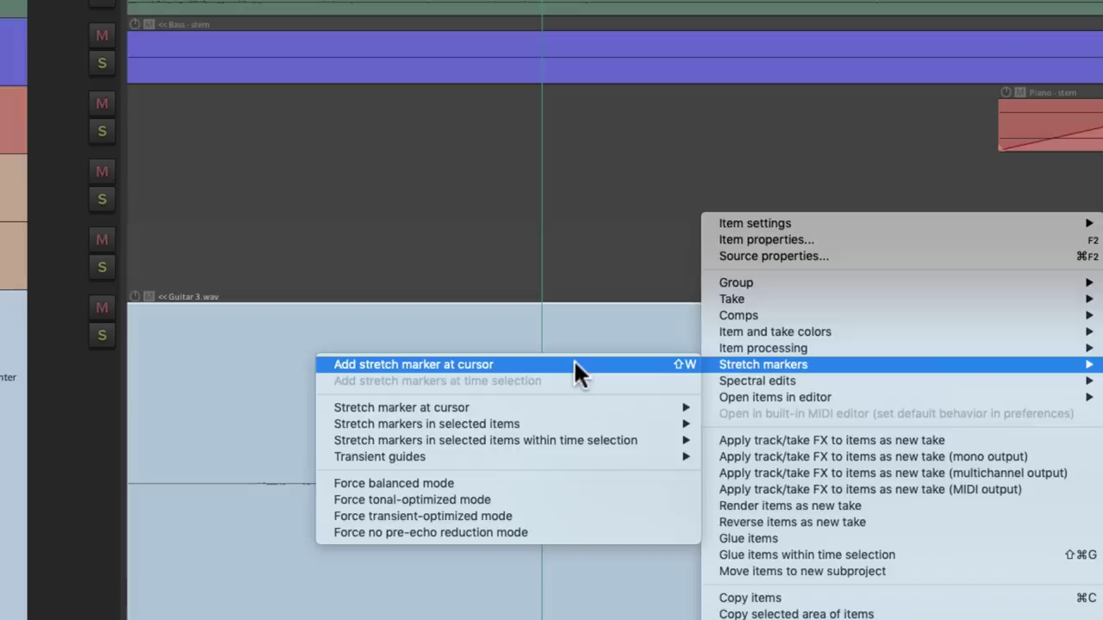
{"action": "left_click", "coordinate": [655, 364]}
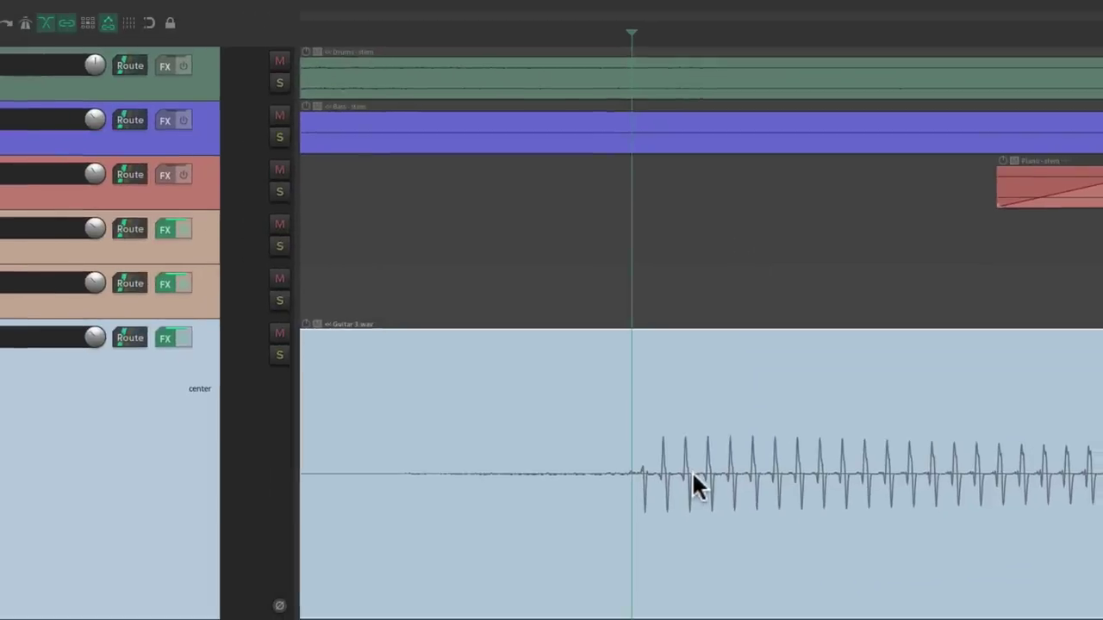
{"action": "left_click", "coordinate": [692, 482]}
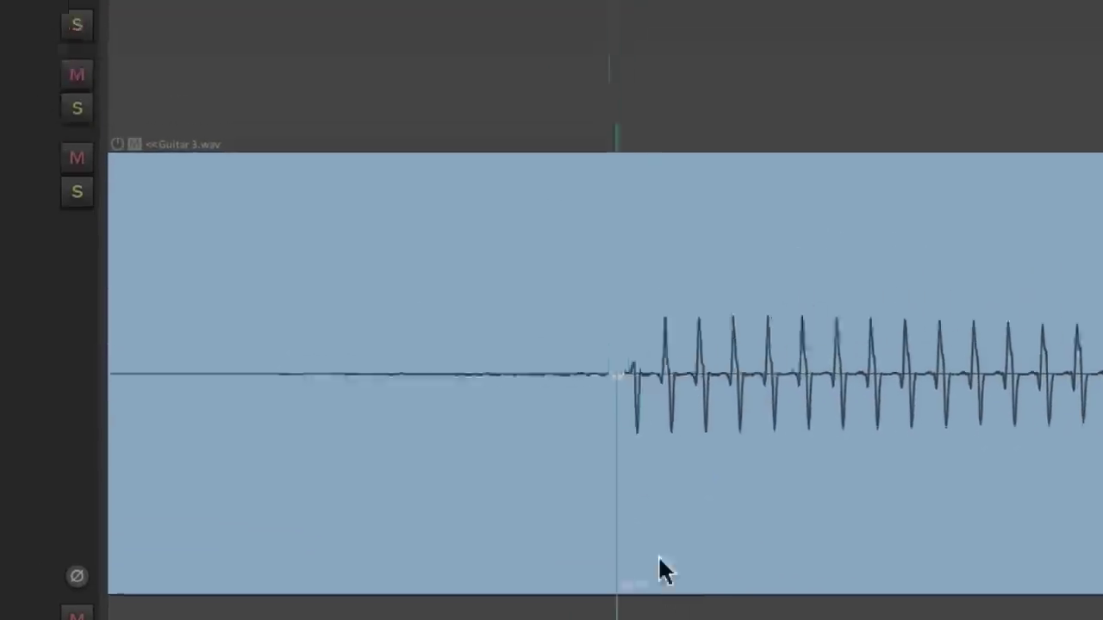
Step: Try to move the first note's stretch marker onto the start of measure 3, and undo the move
{"action": "scroll", "coordinate": [534, 435], "scroll_direction": "down", "scroll_amount": 8}
{"action": "scroll", "coordinate": [534, 435], "scroll_direction": "down", "scroll_amount": 10}
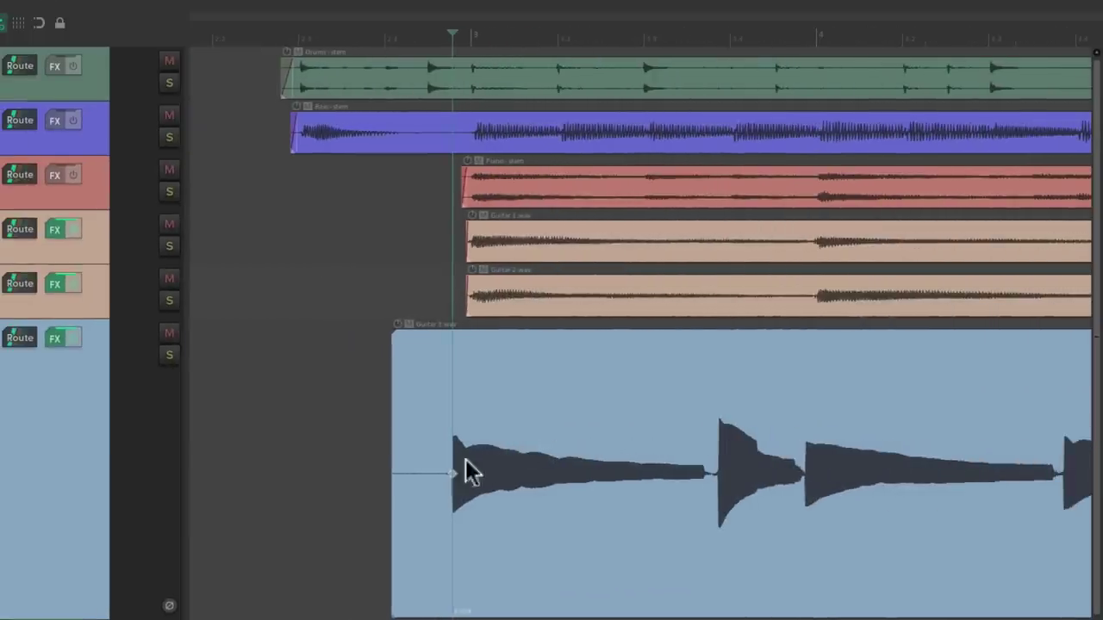
{"action": "mouse_move", "coordinate": [452, 472]}
{"action": "left_mouse_down"}
{"action": "mouse_move", "coordinate": [577, 474]}
{"action": "mouse_move", "coordinate": [473, 473]}
{"action": "left_mouse_up"}
{"action": "key", "text": "ctrl+z"}
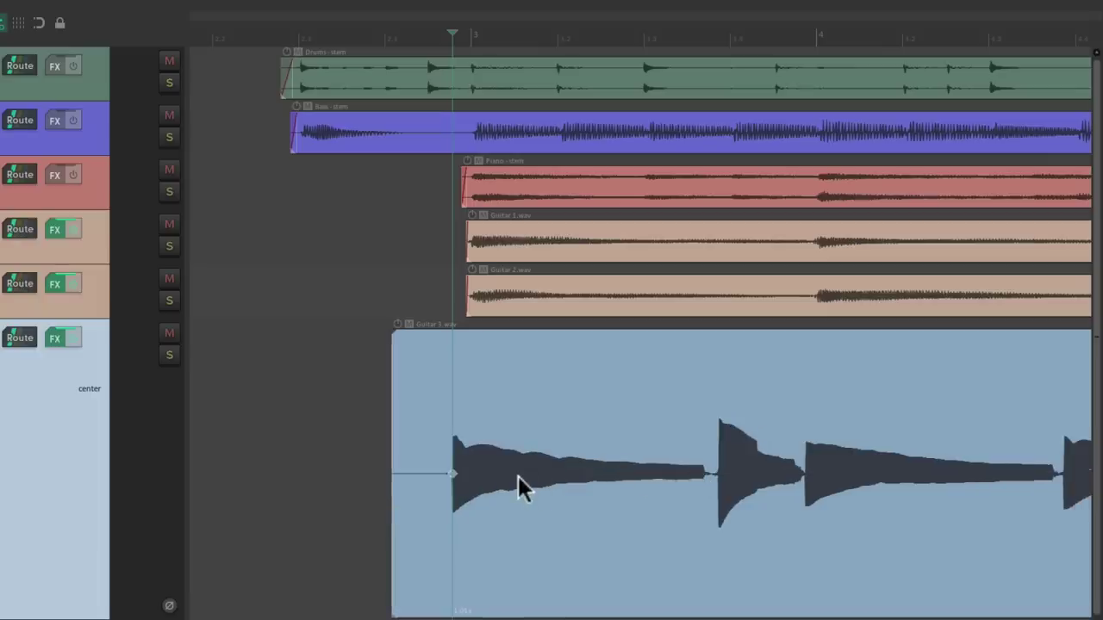
Step: Add stretch markers near the beginning of the Guitar 3 item and at the attack of its second note
{"action": "scroll", "coordinate": [518, 477], "scroll_direction": "up", "scroll_amount": 2}
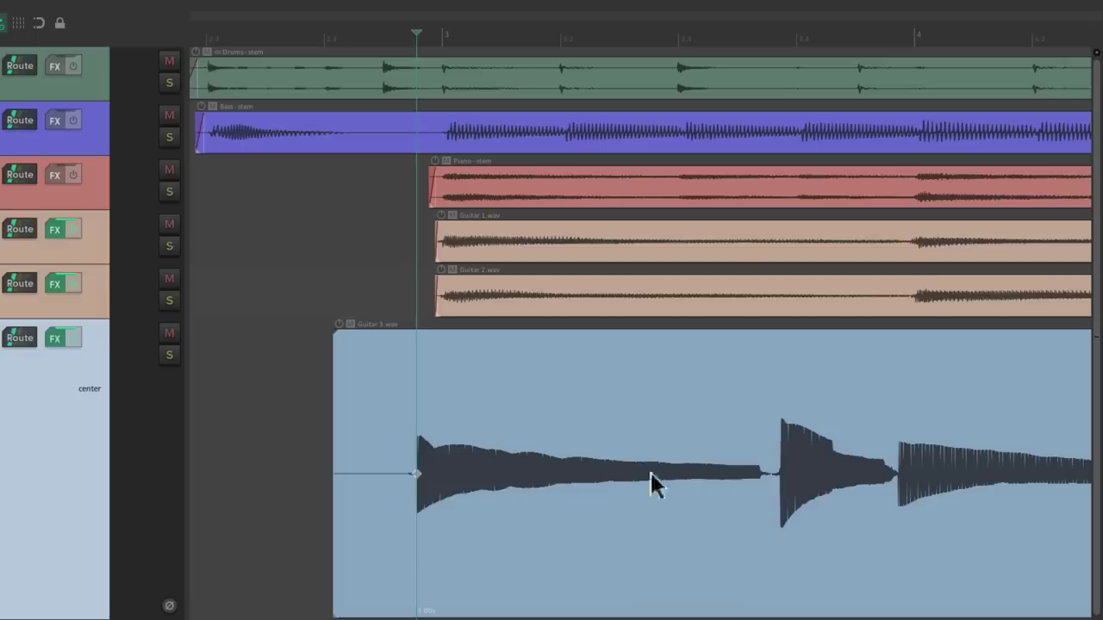
{"action": "left_click", "coordinate": [343, 476]}
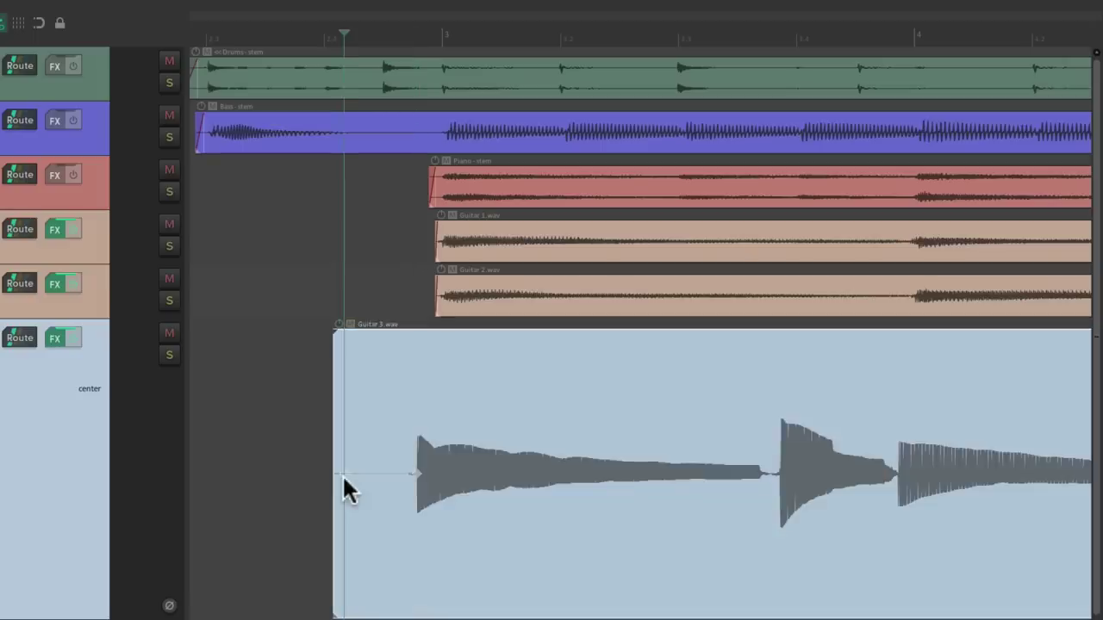
{"action": "scroll", "coordinate": [520, 509], "scroll_direction": "up", "scroll_amount": 3}
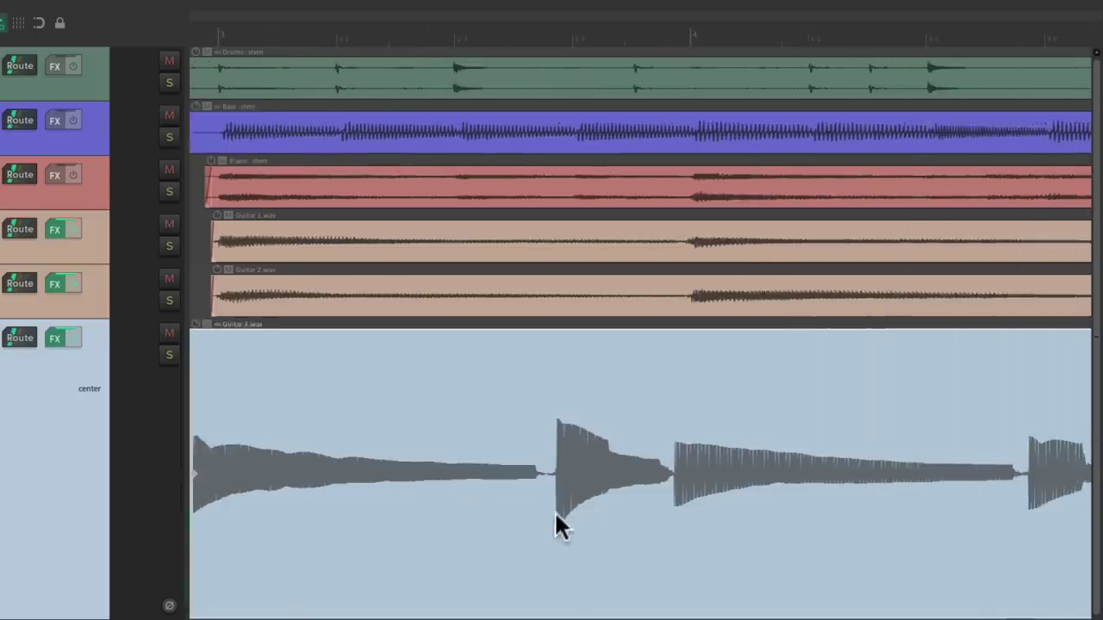
{"action": "scroll", "coordinate": [558, 524], "scroll_direction": "up", "scroll_amount": 3}
{"action": "scroll", "coordinate": [554, 510], "scroll_direction": "up", "scroll_amount": 4}
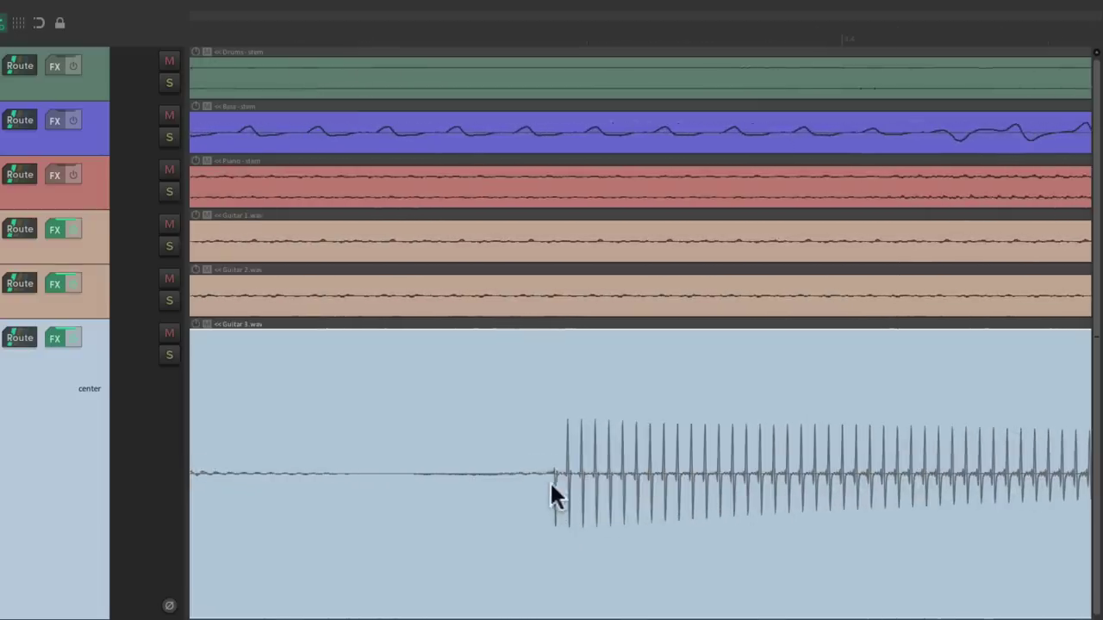
{"action": "left_click", "coordinate": [546, 476]}
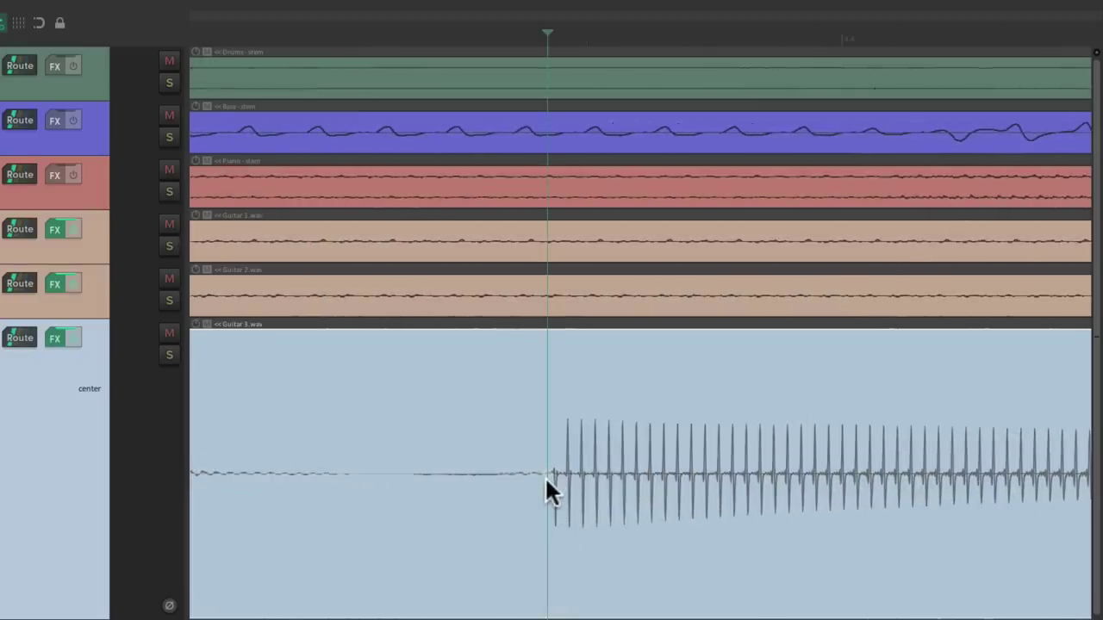
Step: Align the first note's stretch marker with the start of measure 3 using grid snapping, and play back the result
{"action": "scroll", "coordinate": [546, 491], "scroll_direction": "down", "scroll_amount": 5}
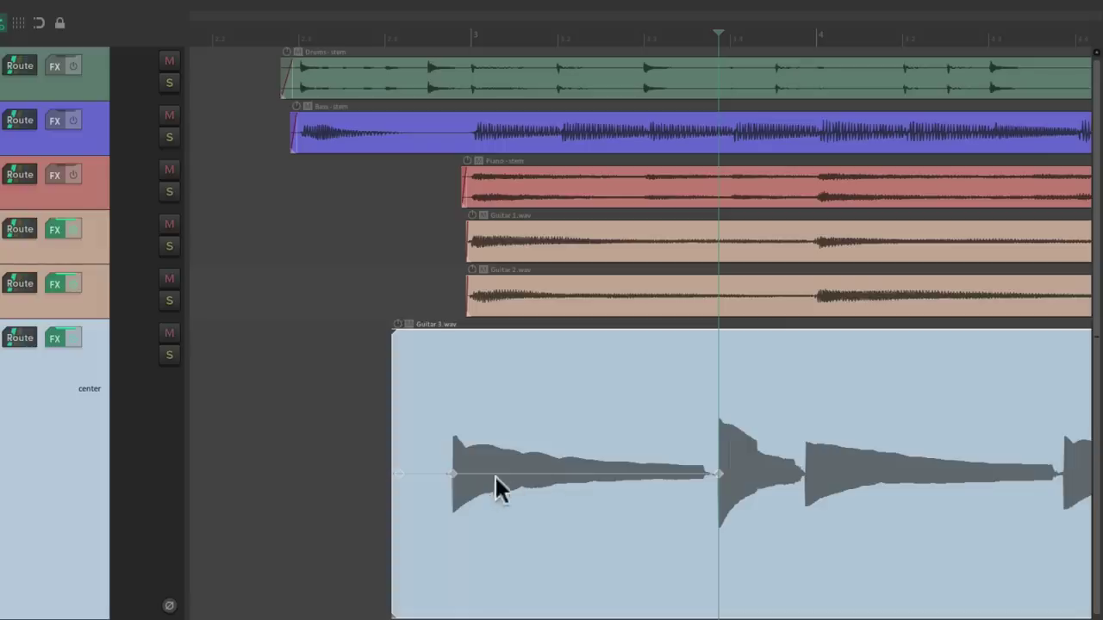
{"action": "mouse_move", "coordinate": [454, 475]}
{"action": "left_mouse_down"}
{"action": "mouse_move", "coordinate": [500, 473]}
{"action": "mouse_move", "coordinate": [467, 473]}
{"action": "left_mouse_up"}
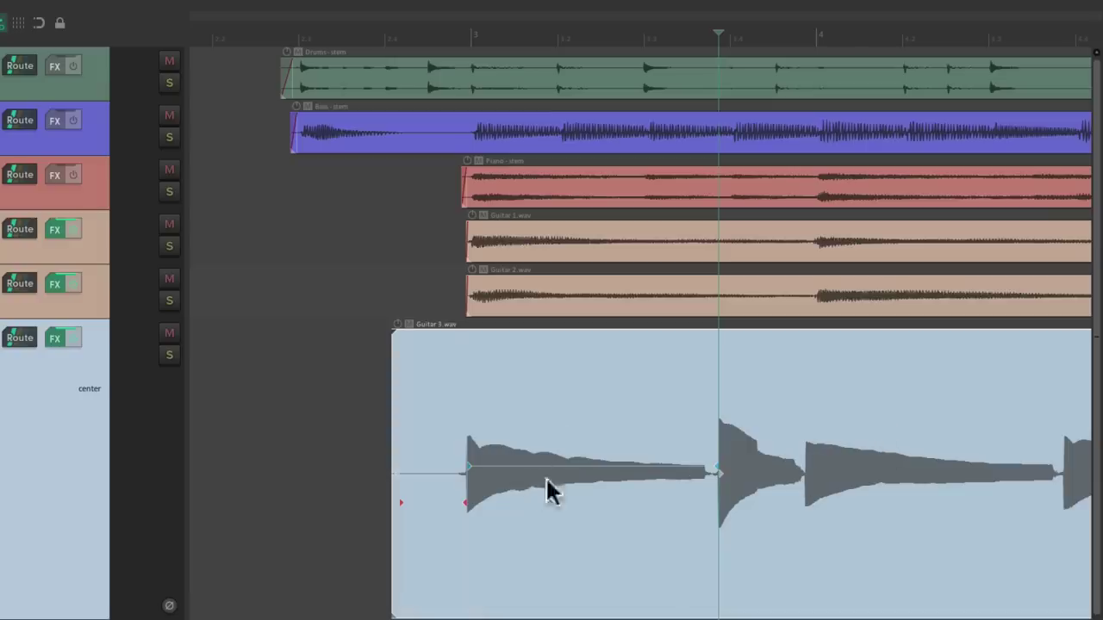
{"action": "mouse_move", "coordinate": [474, 470]}
{"action": "left_mouse_down"}
{"action": "mouse_move", "coordinate": [524, 464]}
{"action": "mouse_move", "coordinate": [458, 467]}
{"action": "left_mouse_up"}
{"action": "left_click_drag", "start_coordinate": [466, 467], "coordinate": [492, 468]}
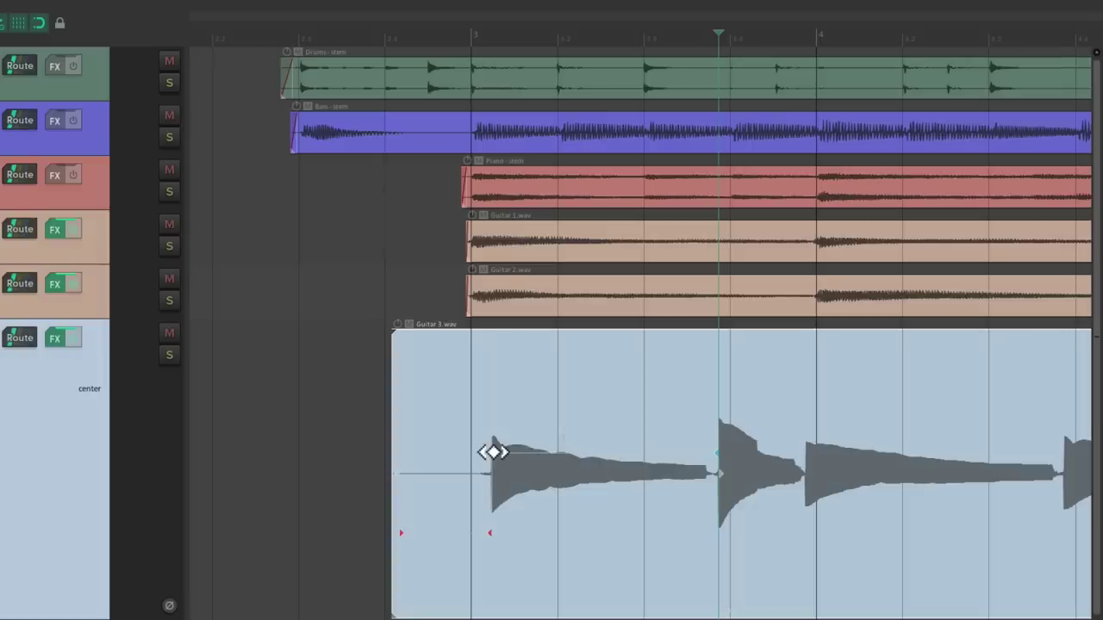
{"action": "mouse_move", "coordinate": [493, 452]}
{"action": "left_mouse_down"}
{"action": "mouse_move", "coordinate": [478, 453]}
{"action": "mouse_move", "coordinate": [556, 453]}
{"action": "mouse_move", "coordinate": [478, 453]}
{"action": "left_mouse_up"}
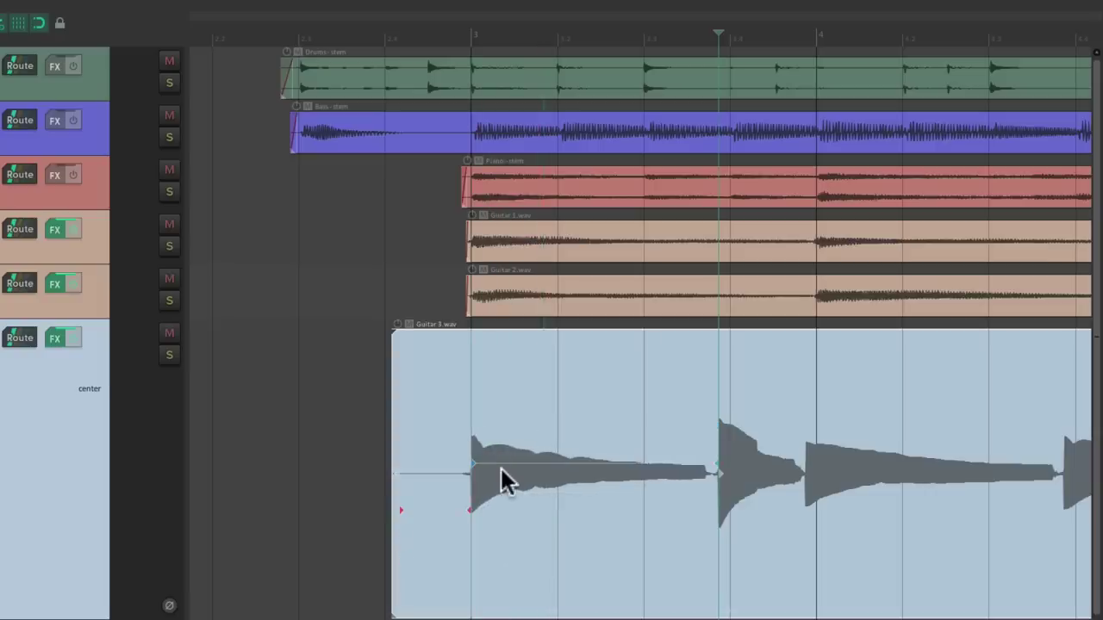
{"action": "left_click", "coordinate": [298, 439]}
{"action": "key", "text": "space"}
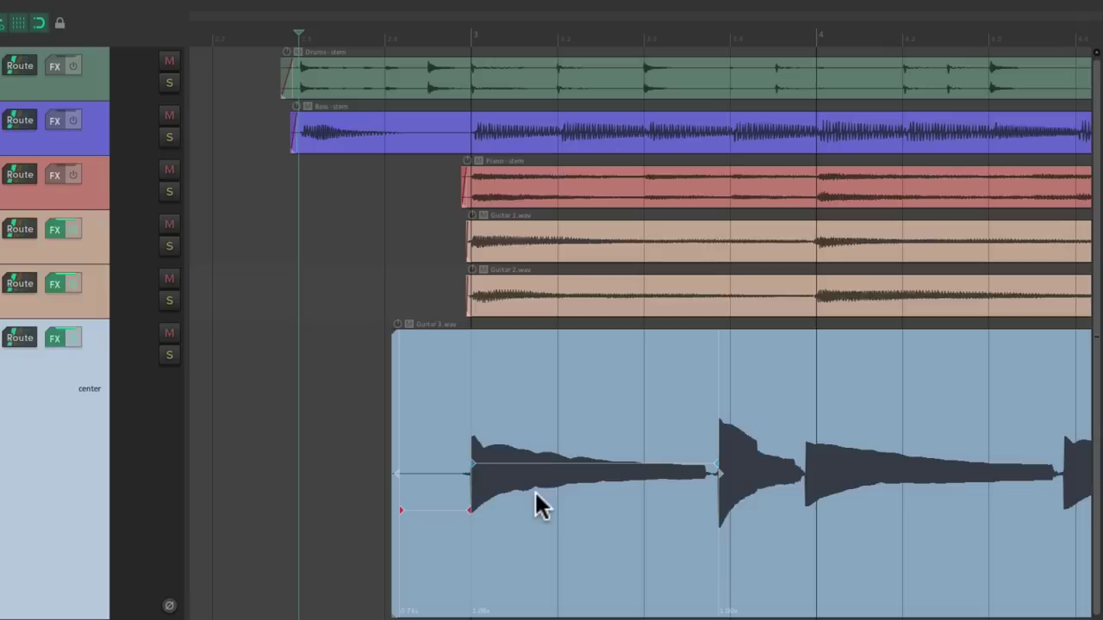
Step: Add stretch markers at the attacks of Guitar 3's third, fourth and fifth notes, up to the one just before measure 5
{"action": "scroll", "coordinate": [758, 504], "scroll_direction": "up", "scroll_amount": 8}
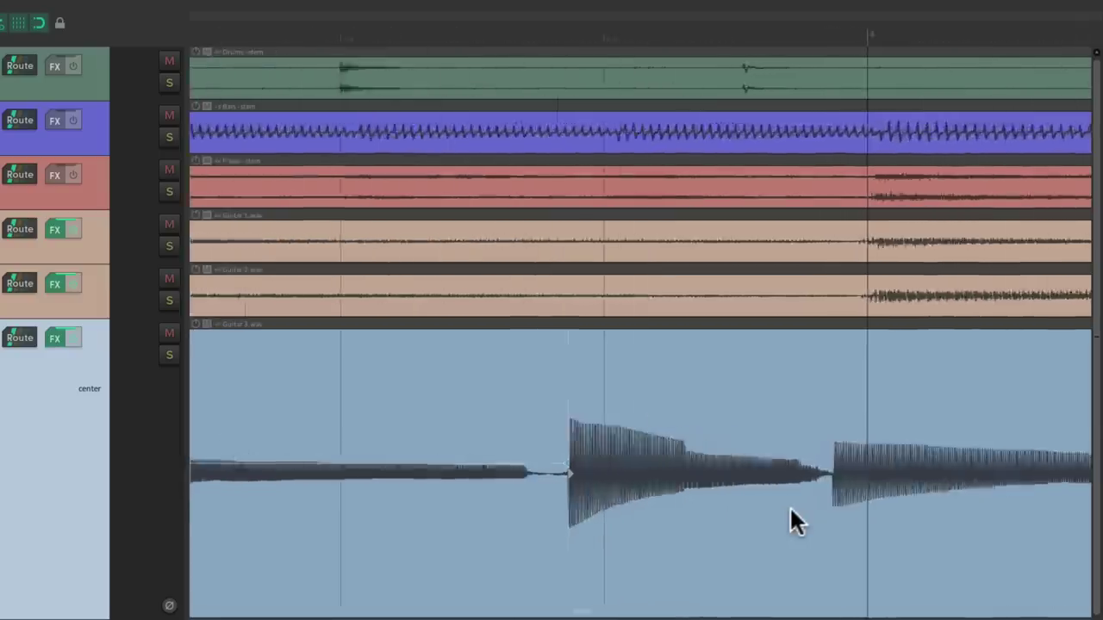
{"action": "scroll", "coordinate": [866, 541], "scroll_direction": "up", "scroll_amount": 3}
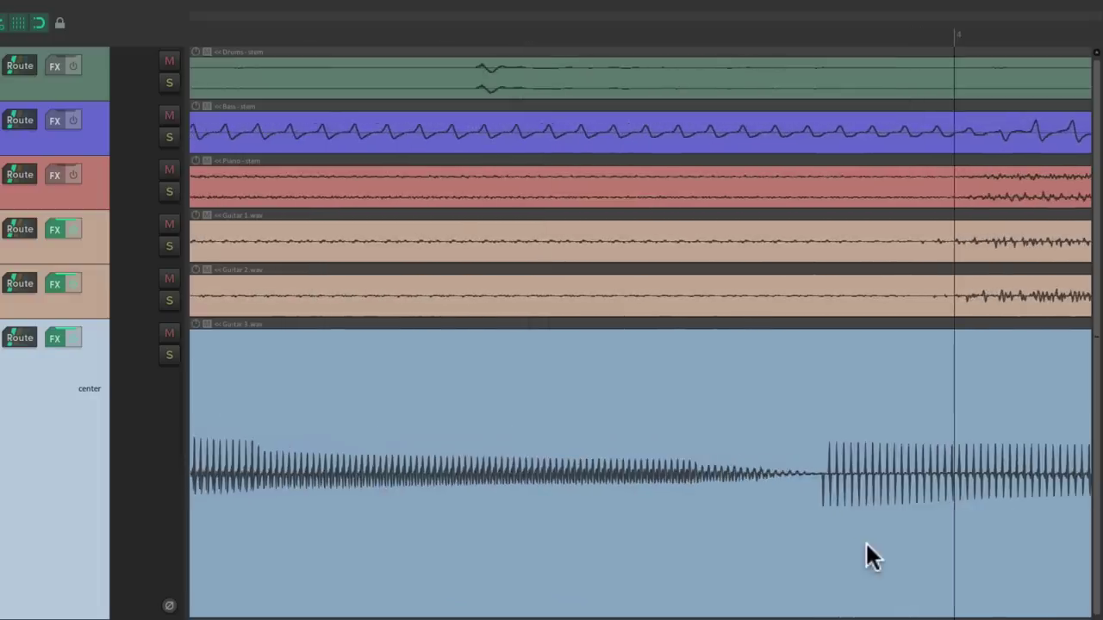
{"action": "left_click", "coordinate": [813, 474], "text": "ctrl+alt"}
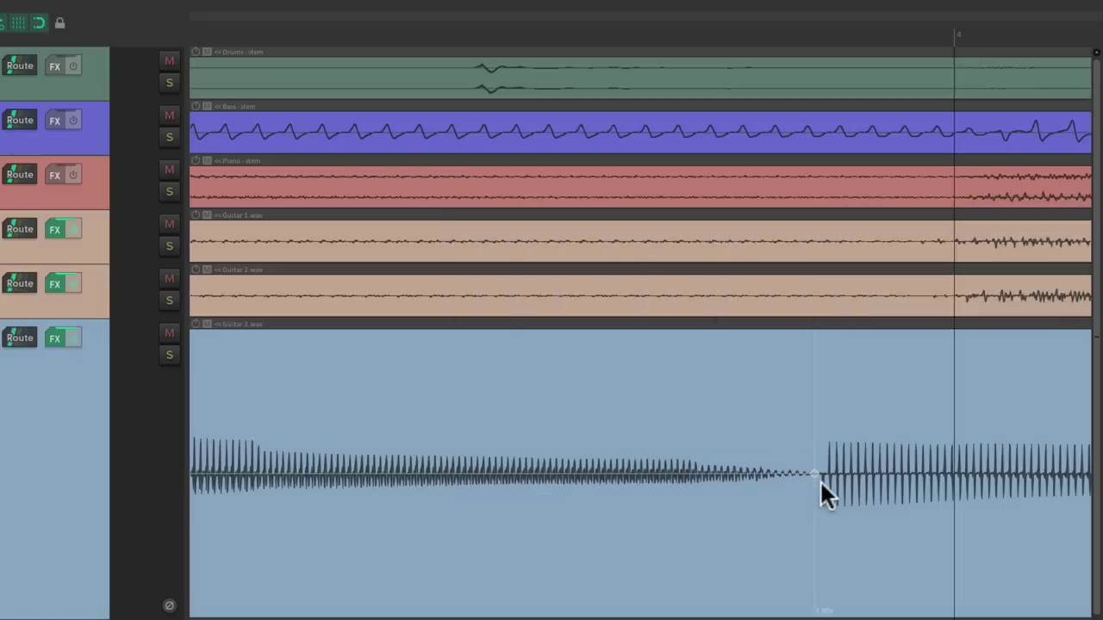
{"action": "scroll", "coordinate": [752, 484], "scroll_direction": "right", "scroll_amount": 10}
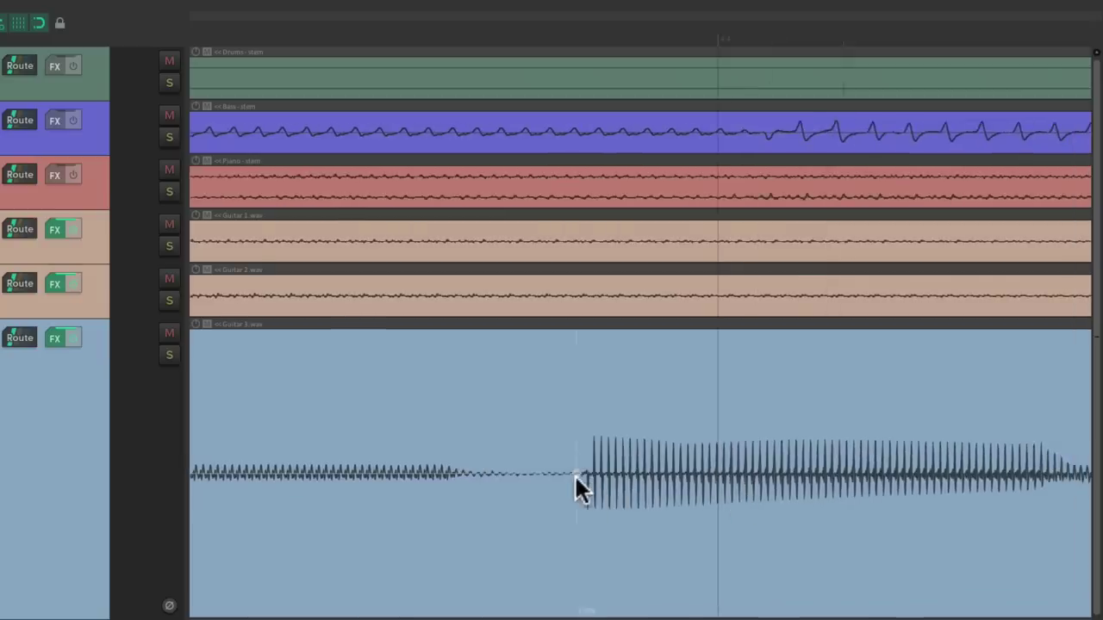
{"action": "scroll", "coordinate": [574, 474], "scroll_direction": "left", "scroll_amount": 5}
{"action": "scroll", "coordinate": [575, 474], "scroll_direction": "right", "scroll_amount": 5}
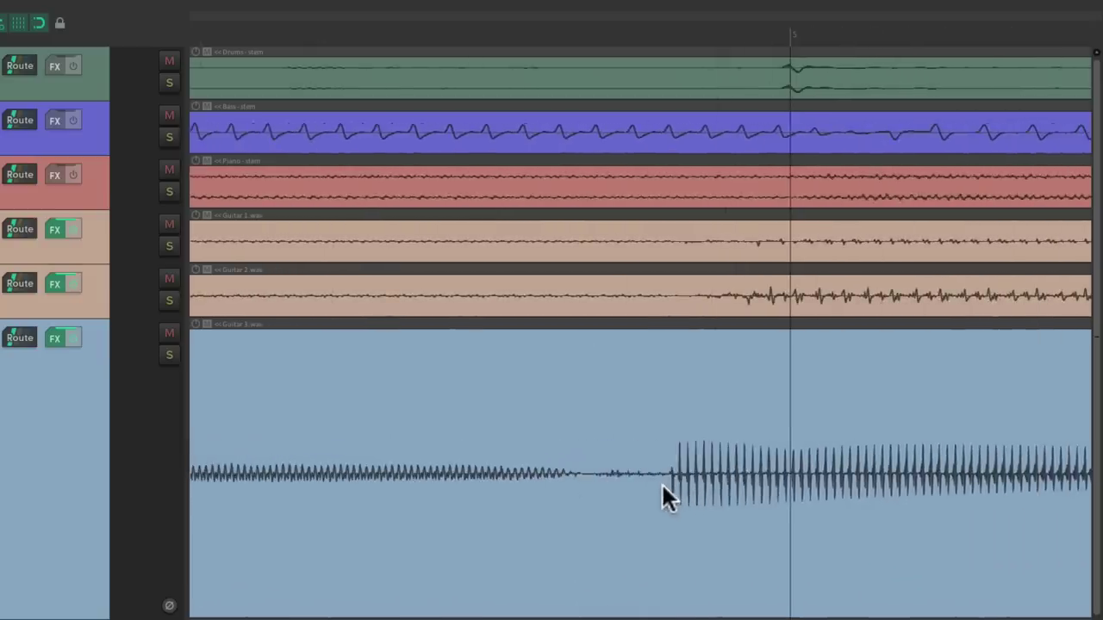
{"action": "scroll", "coordinate": [659, 485], "scroll_direction": "down", "scroll_amount": 5}
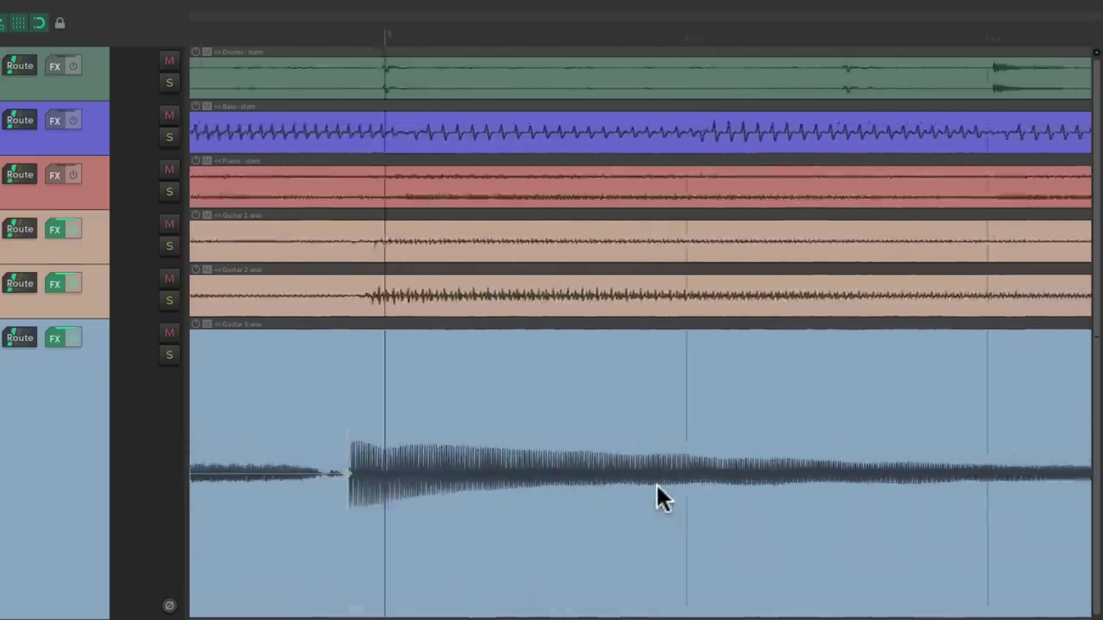
Step: Add stretch markers to Guitar 3 at the note attacks on beat 6.3 and at the start of measure 7
{"action": "scroll", "coordinate": [655, 482], "scroll_direction": "up", "scroll_amount": 3}
{"action": "scroll", "coordinate": [561, 510], "scroll_direction": "up", "scroll_amount": 2}
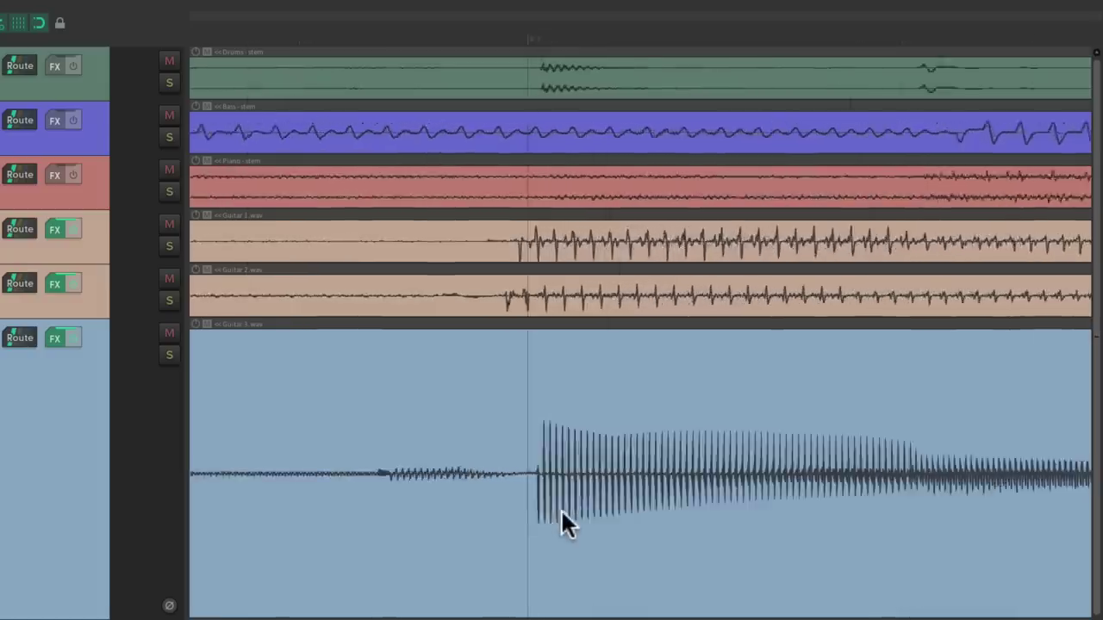
{"action": "scroll", "coordinate": [517, 475], "scroll_direction": "down", "scroll_amount": 4}
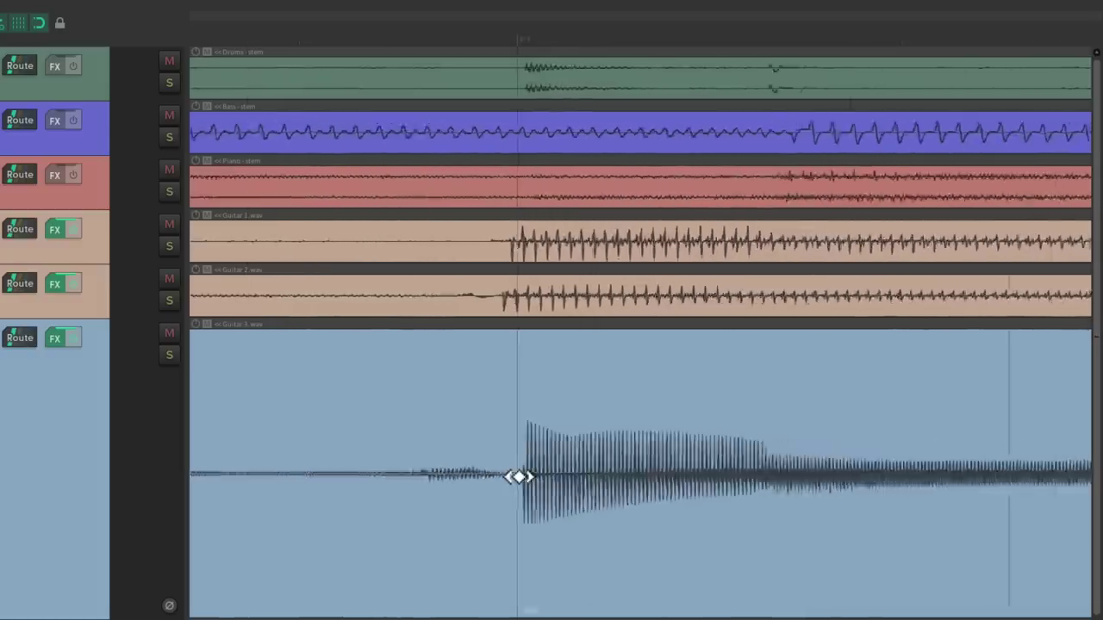
{"action": "scroll", "coordinate": [674, 492], "scroll_direction": "up", "scroll_amount": 6}
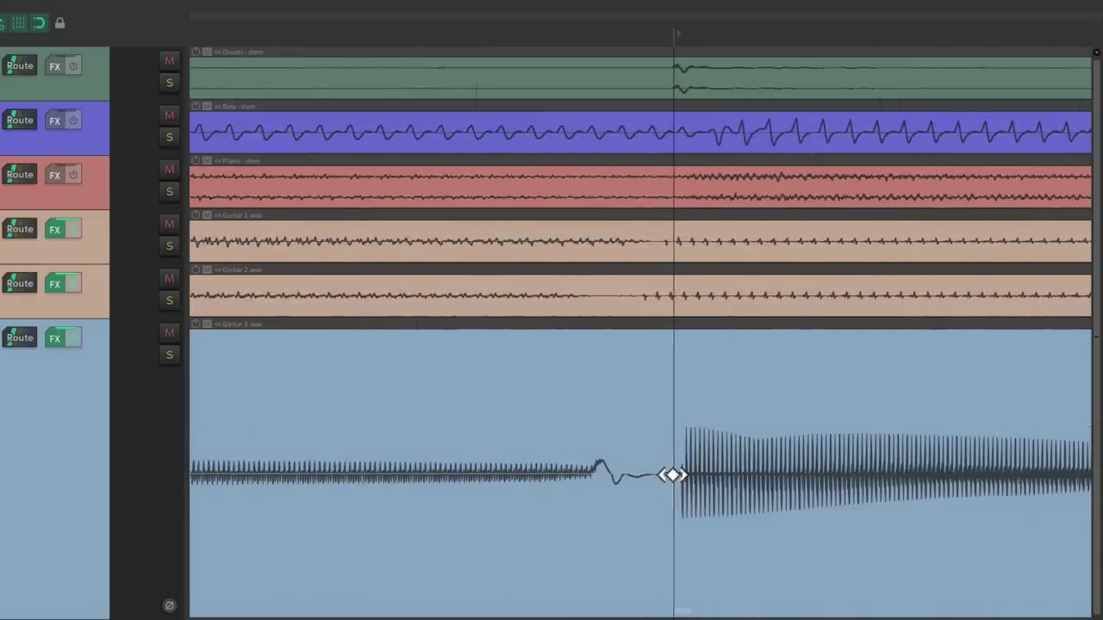
{"action": "scroll", "coordinate": [672, 475], "scroll_direction": "down", "scroll_amount": 2}
{"action": "scroll", "coordinate": [672, 475], "scroll_direction": "down", "scroll_amount": 3}
{"action": "scroll", "coordinate": [672, 475], "scroll_direction": "up", "scroll_amount": 1}
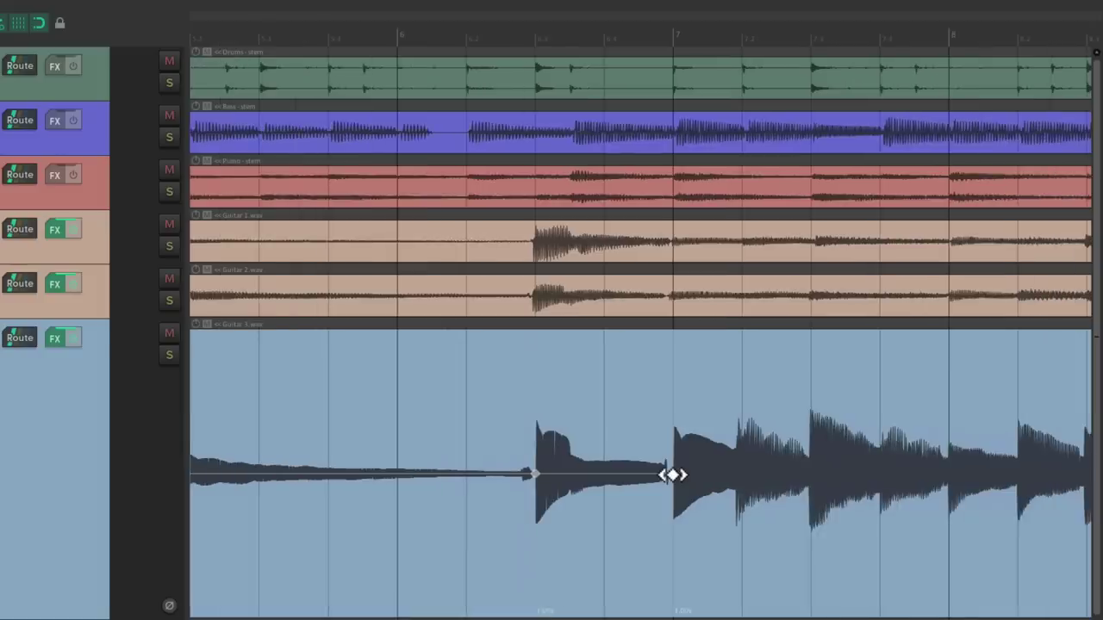
{"action": "scroll", "coordinate": [755, 447], "scroll_direction": "down", "scroll_amount": 4}
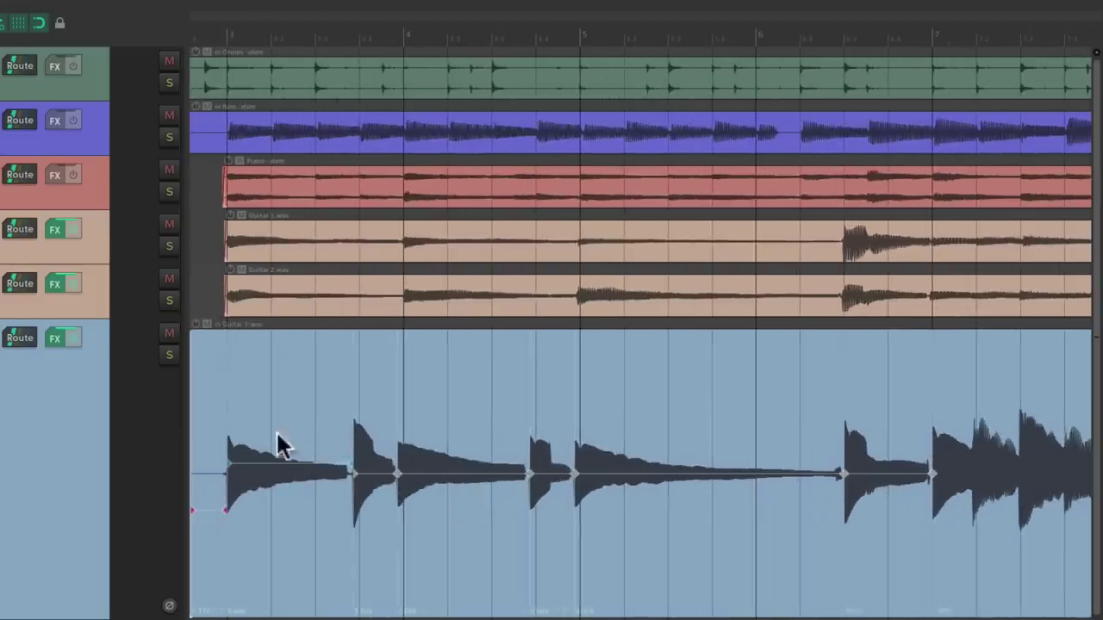
Step: Align the stretch markers of Guitar 3's second through fifth notes with beat 3.4, measure 4, beat 4.4 and measure 5
{"action": "scroll", "coordinate": [279, 505], "scroll_direction": "up", "scroll_amount": 4}
{"action": "scroll", "coordinate": [388, 509], "scroll_direction": "left", "scroll_amount": 3}
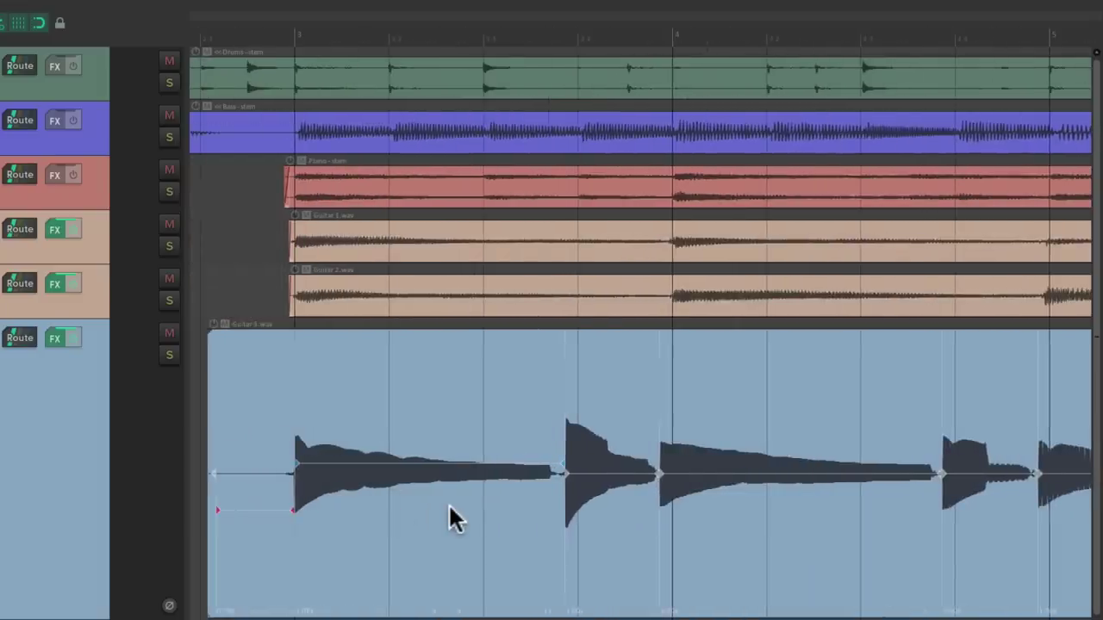
{"action": "scroll", "coordinate": [564, 546], "scroll_direction": "up", "scroll_amount": 3}
{"action": "left_click", "coordinate": [563, 547]}
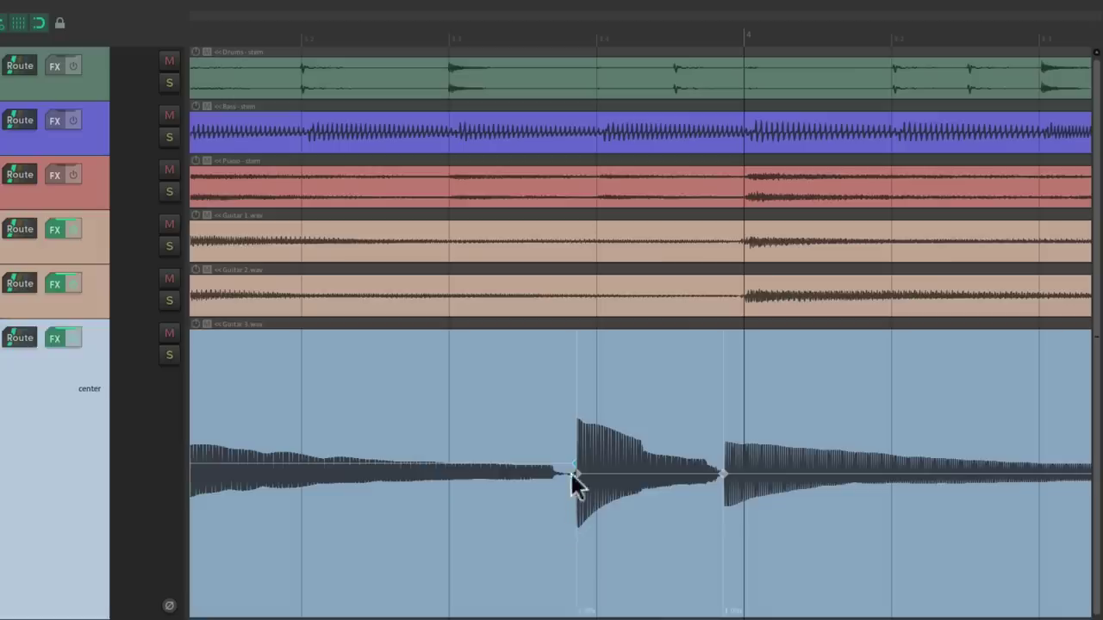
{"action": "left_click_drag", "start_coordinate": [576, 466], "coordinate": [540, 471]}
{"action": "scroll", "coordinate": [625, 506], "scroll_direction": "right", "scroll_amount": 3}
{"action": "scroll", "coordinate": [664, 536], "scroll_direction": "left", "scroll_amount": 2}
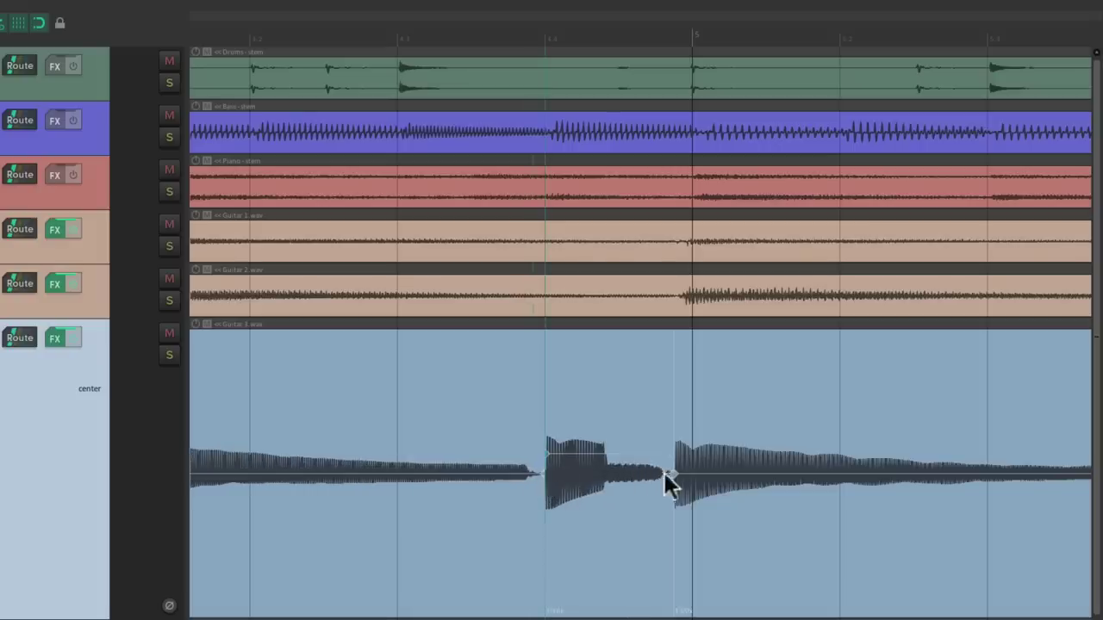
{"action": "mouse_move", "coordinate": [672, 474]}
{"action": "left_mouse_down"}
{"action": "mouse_move", "coordinate": [685, 477]}
{"action": "mouse_move", "coordinate": [663, 477]}
{"action": "mouse_move", "coordinate": [688, 481]}
{"action": "left_mouse_up"}
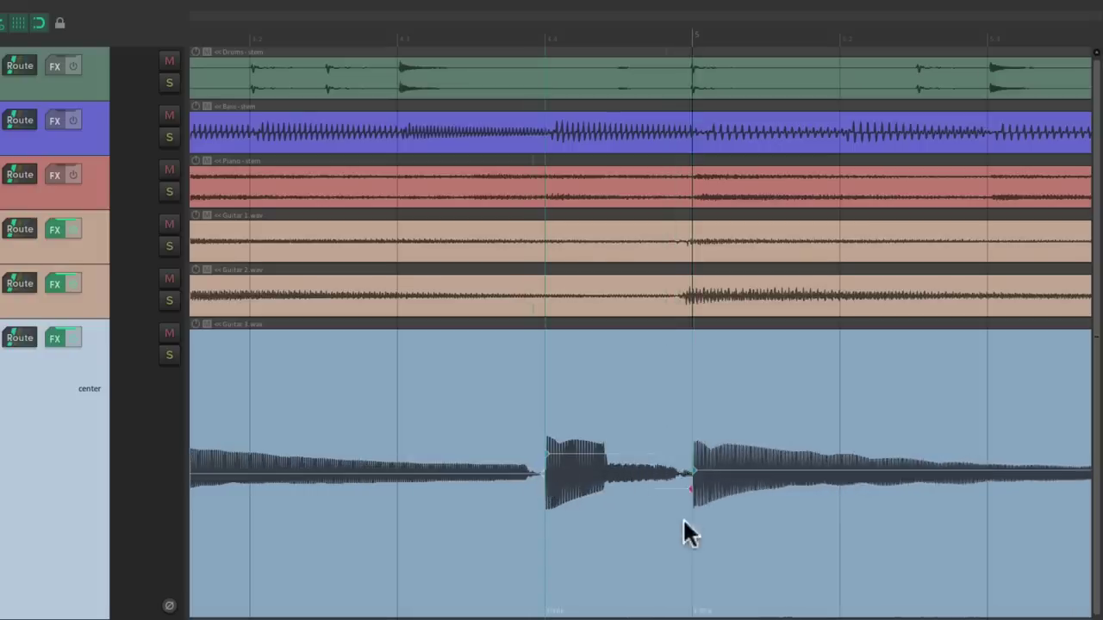
Step: Snap the stretch marker of Guitar 3's sixth note to the grid line at beat 6.3
{"action": "scroll", "coordinate": [683, 517], "scroll_direction": "left", "scroll_amount": 5}
{"action": "scroll", "coordinate": [683, 517], "scroll_direction": "right", "scroll_amount": 4}
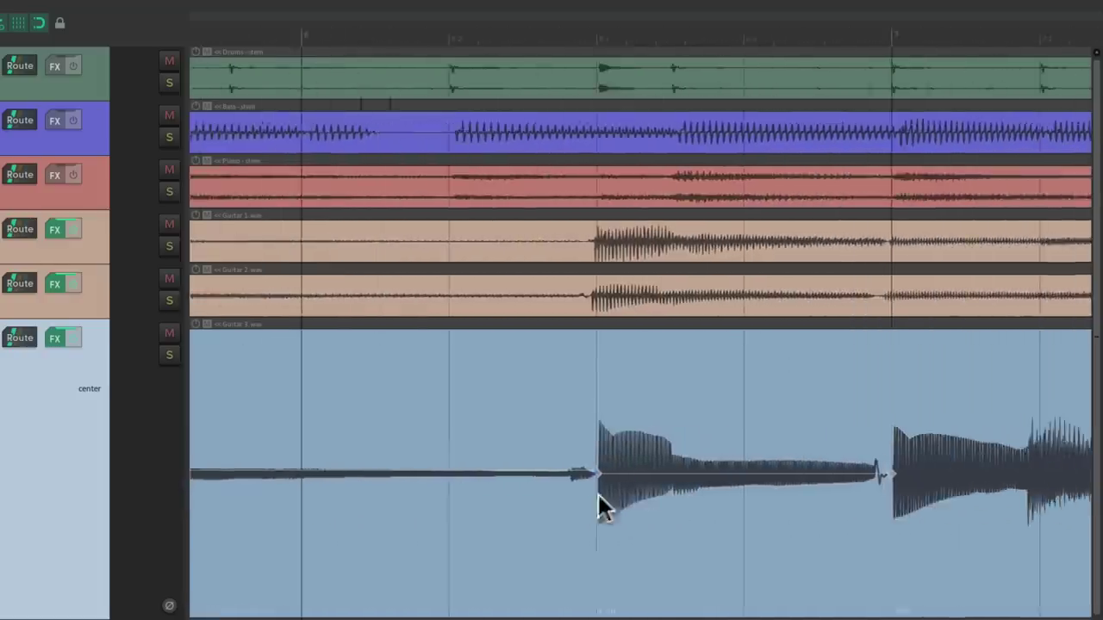
{"action": "left_click_drag", "start_coordinate": [594, 473], "coordinate": [589, 476]}
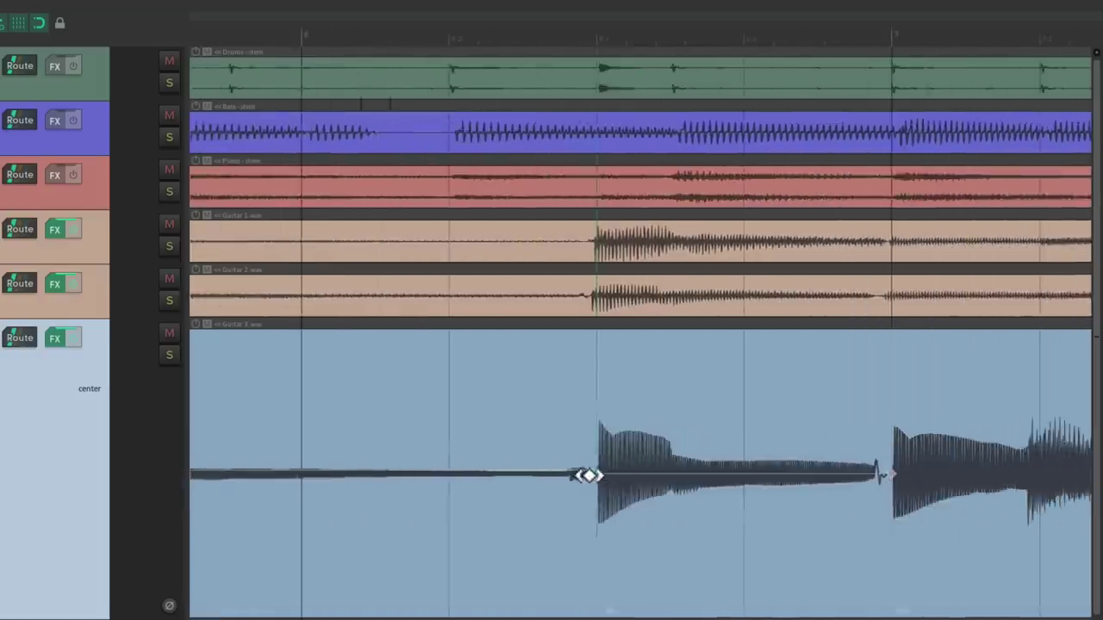
Step: Play back the manually aligned Guitar 3 with the other tracks from beat 2.3, following the notes past measure 7
{"action": "scroll", "coordinate": [738, 515], "scroll_direction": "down", "scroll_amount": 4}
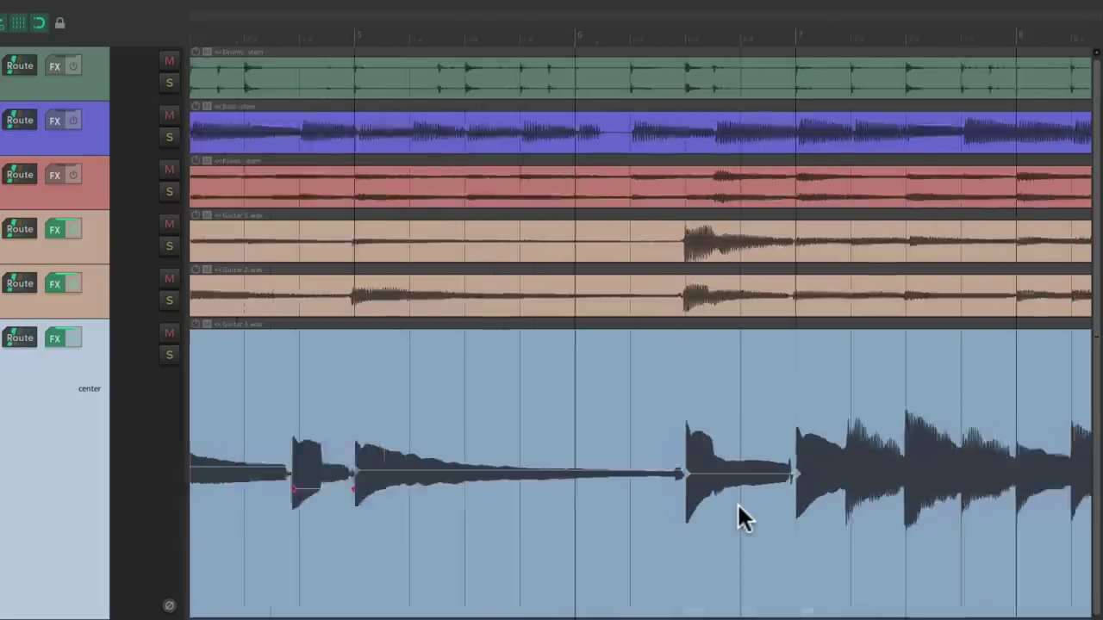
{"action": "scroll", "coordinate": [739, 515], "scroll_direction": "down", "scroll_amount": 3}
{"action": "scroll", "coordinate": [758, 486], "scroll_direction": "right", "scroll_amount": 1}
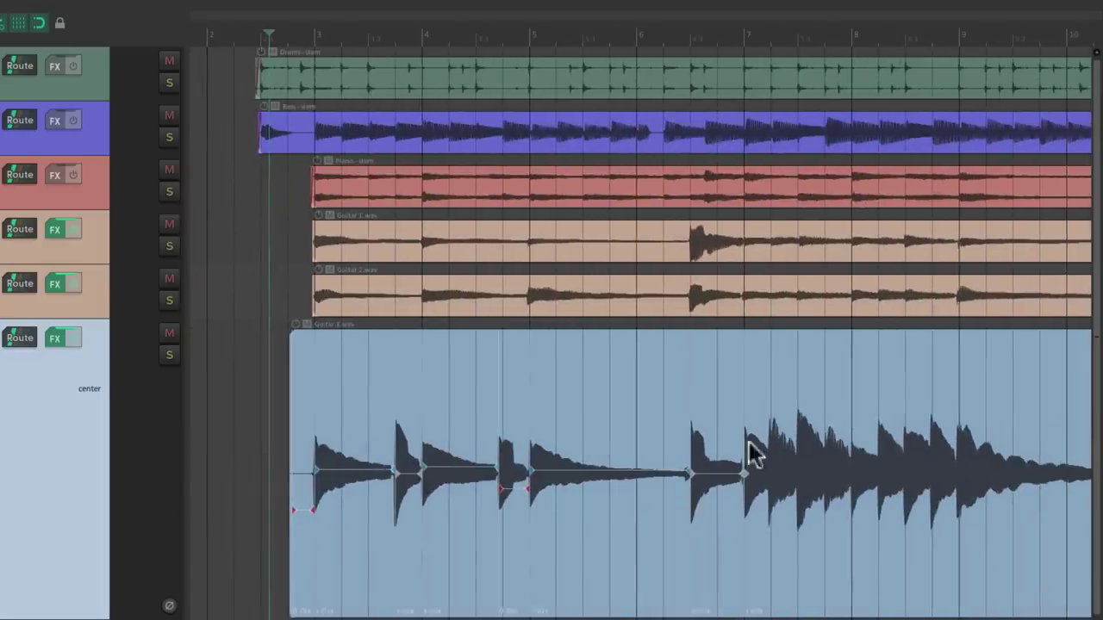
{"action": "scroll", "coordinate": [379, 443], "scroll_direction": "up", "scroll_amount": 3}
{"action": "scroll", "coordinate": [377, 443], "scroll_direction": "left", "scroll_amount": 5}
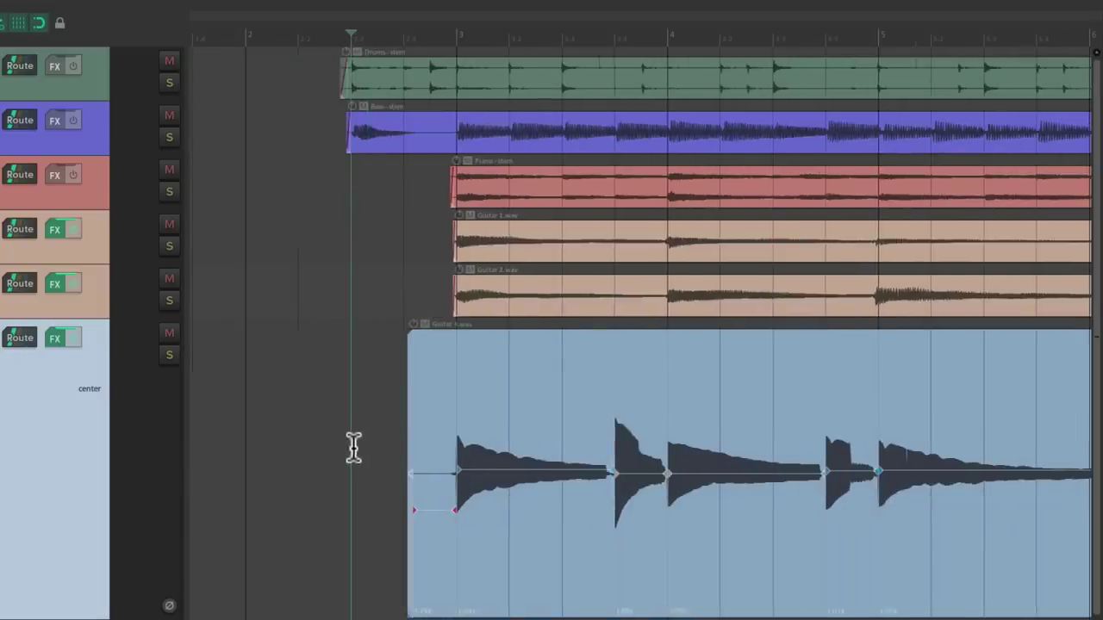
{"action": "key", "text": "space"}
{"action": "scroll", "coordinate": [435, 455], "scroll_direction": "right", "scroll_amount": 2}
{"action": "scroll", "coordinate": [444, 454], "scroll_direction": "right", "scroll_amount": 8}
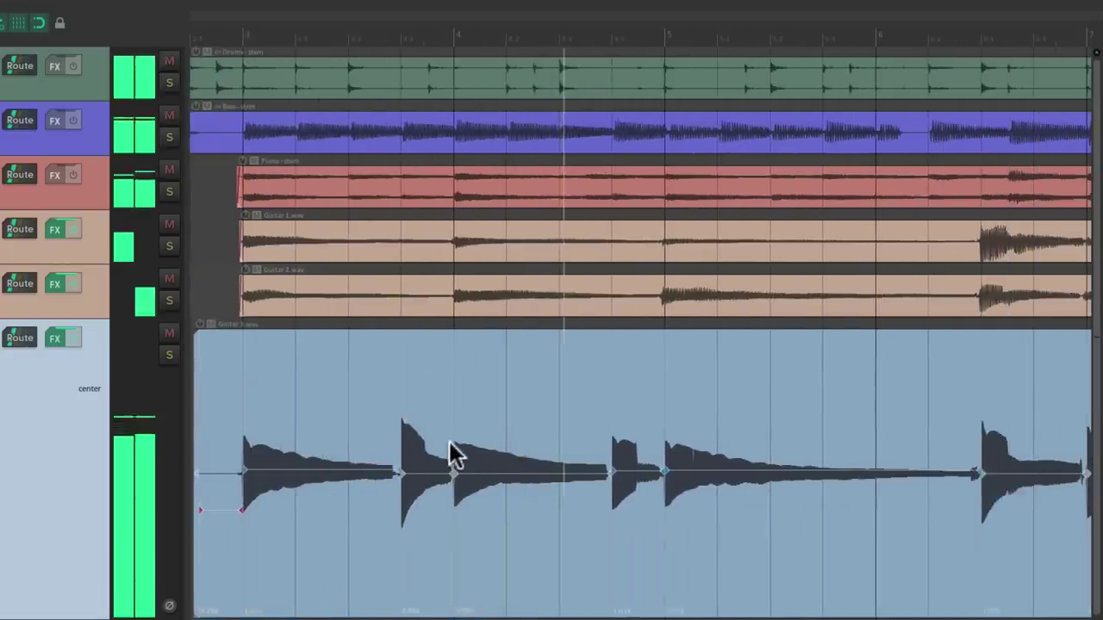
{"action": "scroll", "coordinate": [449, 443], "scroll_direction": "right", "scroll_amount": 3}
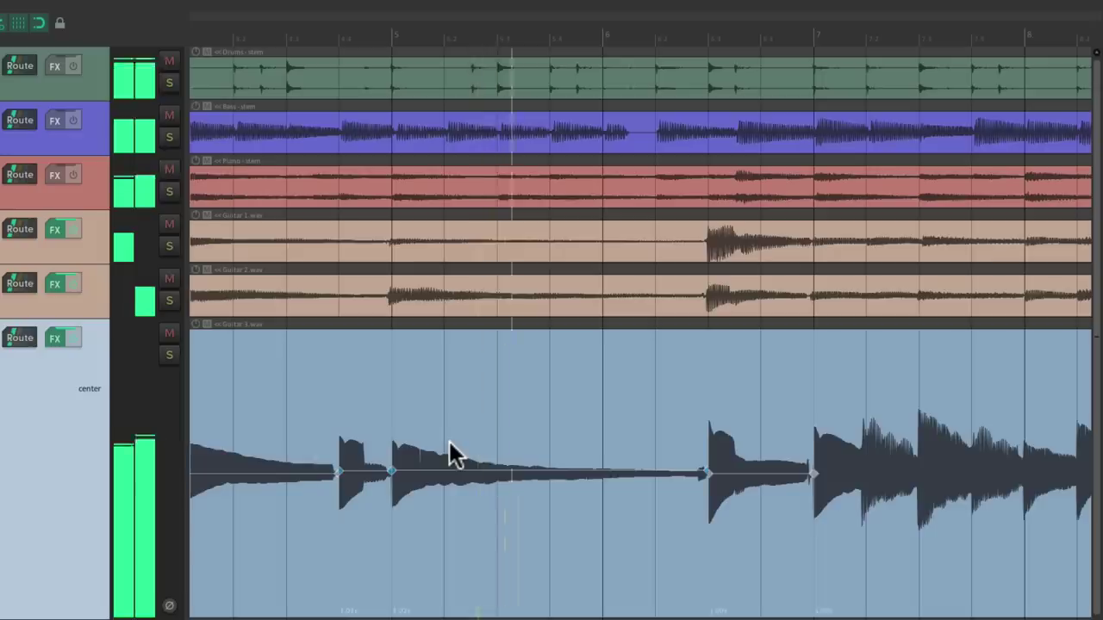
{"action": "scroll", "coordinate": [468, 433], "scroll_direction": "right", "scroll_amount": 3}
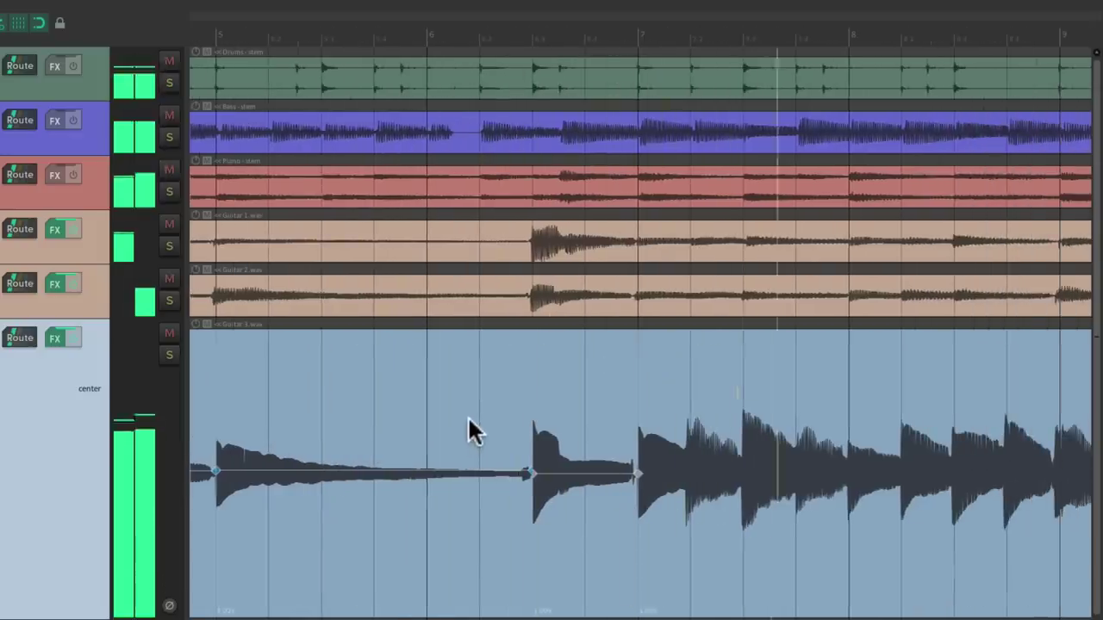
{"action": "key", "text": "space"}
Step: Undo the manual grid alignments of Guitar 3's stretch markers from the second note onward
{"action": "scroll", "coordinate": [468, 416], "scroll_direction": "left", "scroll_amount": 13}
{"action": "scroll", "coordinate": [467, 415], "scroll_direction": "left", "scroll_amount": 4}
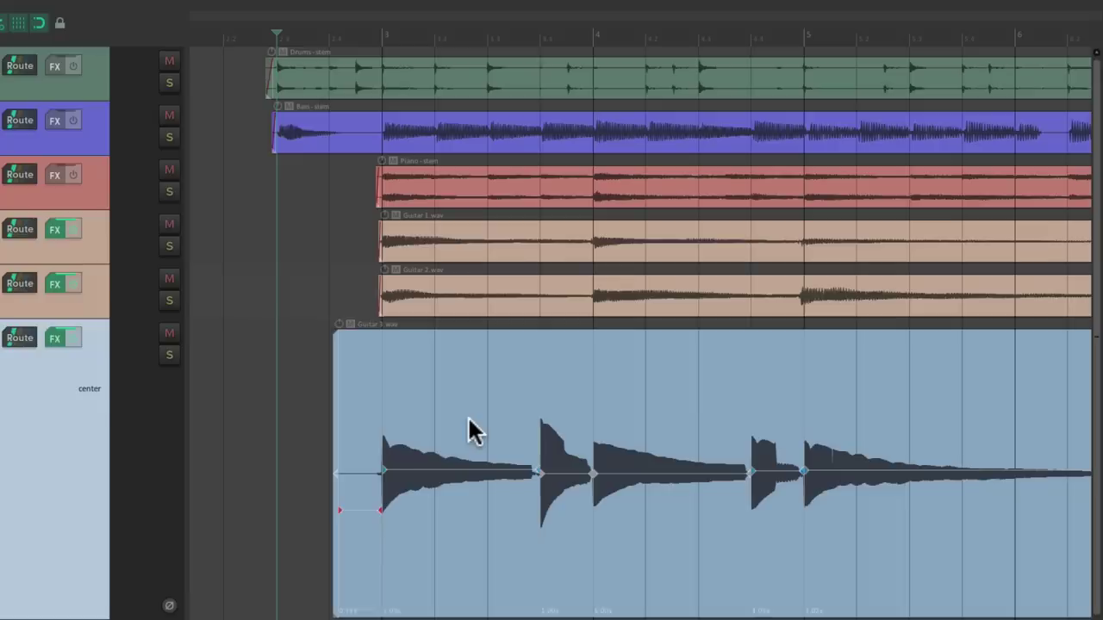
{"action": "scroll", "coordinate": [467, 415], "scroll_direction": "down", "scroll_amount": 3}
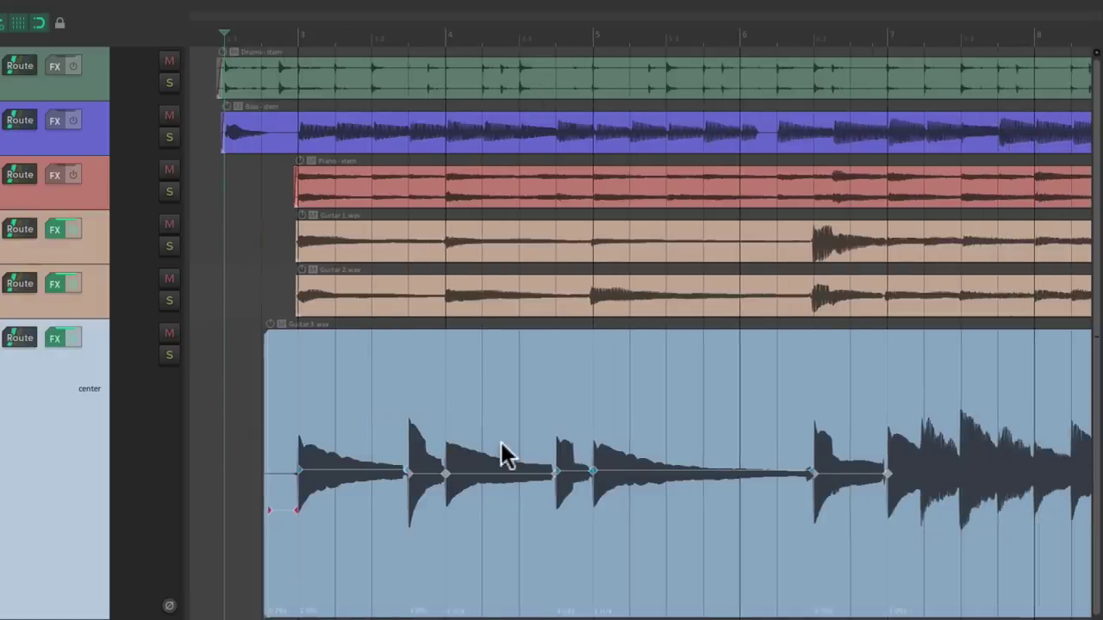
{"action": "scroll", "coordinate": [472, 520], "scroll_direction": "up", "scroll_amount": 3}
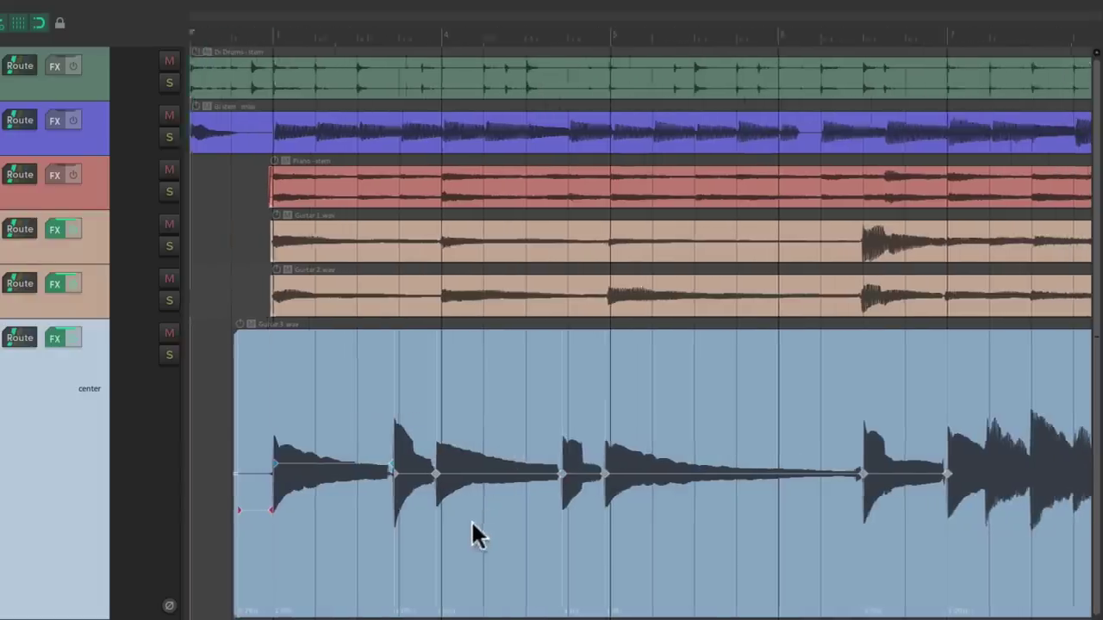
{"action": "scroll", "coordinate": [471, 520], "scroll_direction": "left", "scroll_amount": 3}
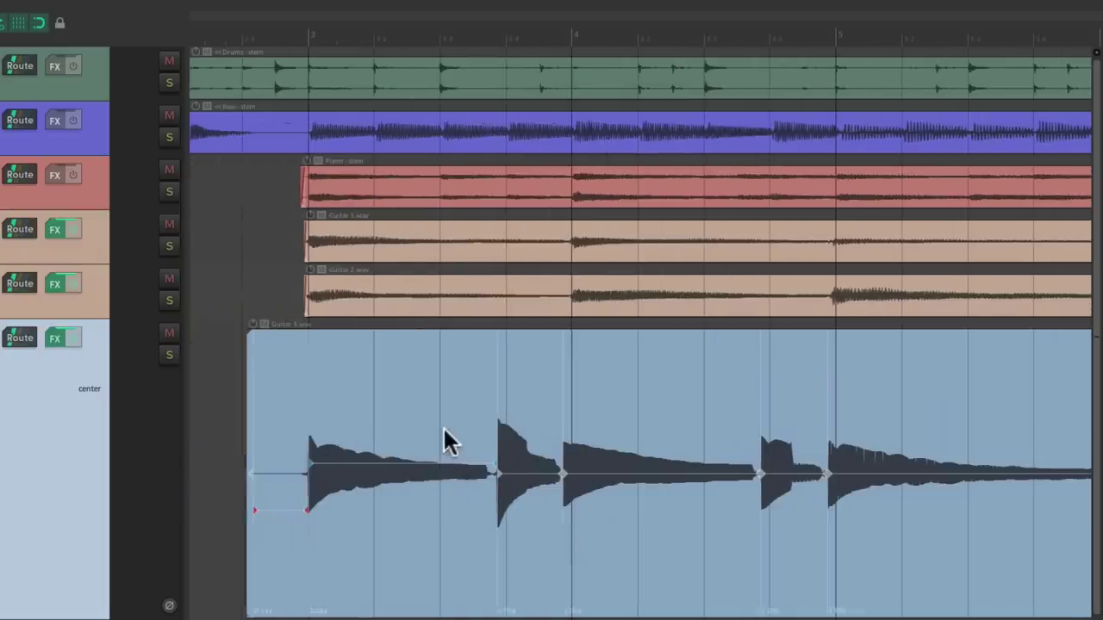
Step: Select the Guitar 3 item and snap all its stretch markers to the grid at once
{"action": "left_click", "coordinate": [392, 349]}
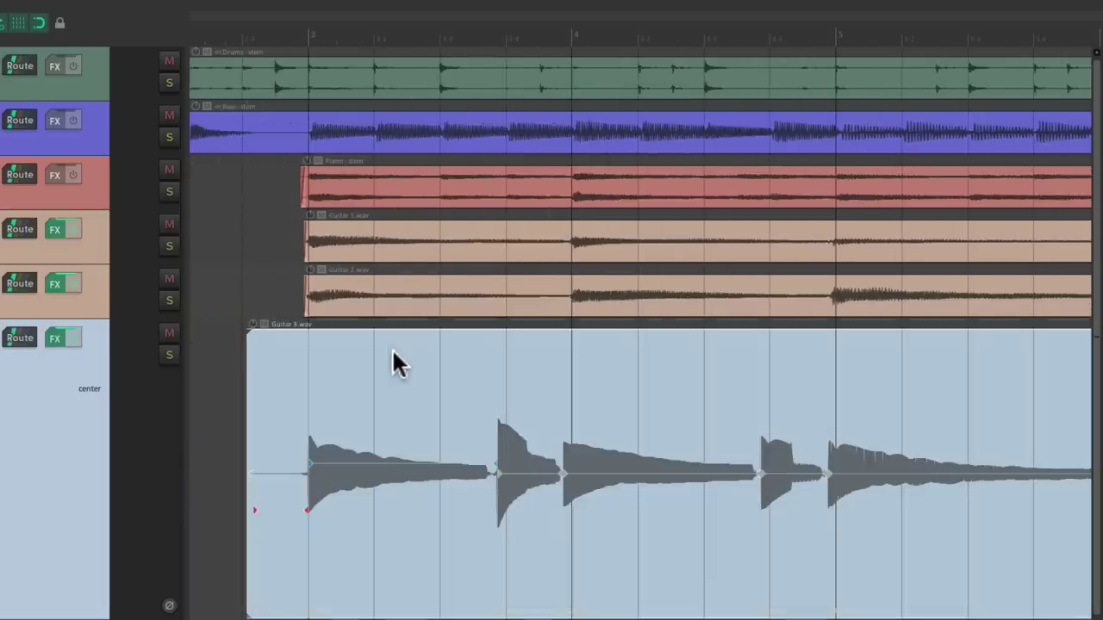
{"action": "right_click", "coordinate": [544, 353]}
{"action": "mouse_move", "coordinate": [554, 380]}
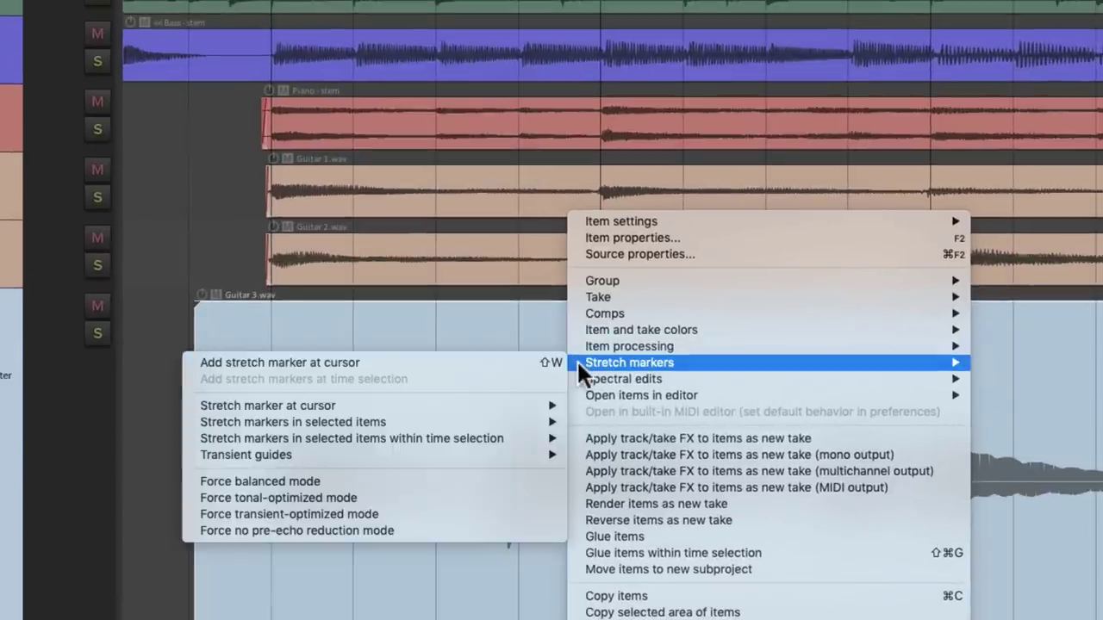
{"action": "mouse_move", "coordinate": [438, 421]}
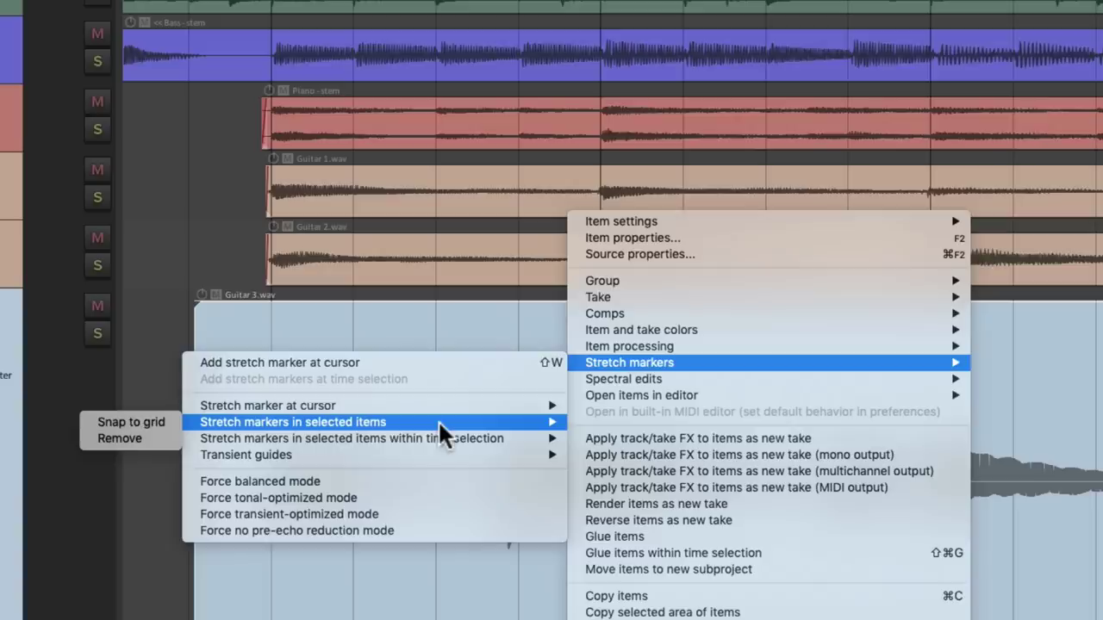
{"action": "left_click", "coordinate": [175, 417]}
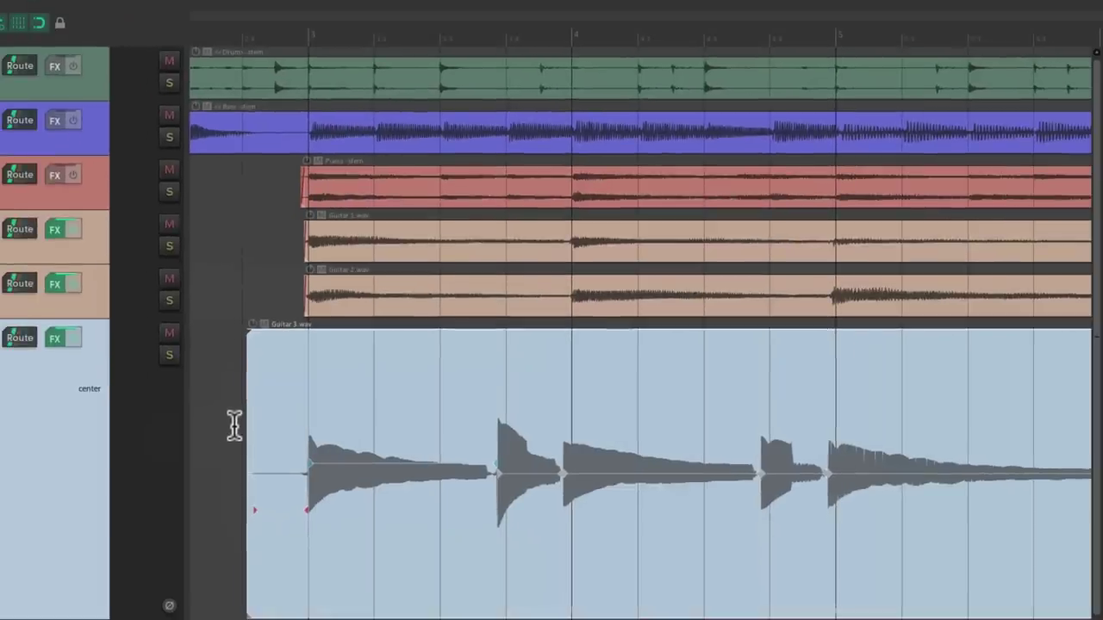
Step: Undo and redo the marker snap to compare Guitar 3's timing, and play back the snapped version
{"action": "scroll", "coordinate": [468, 521], "scroll_direction": "down", "scroll_amount": 3}
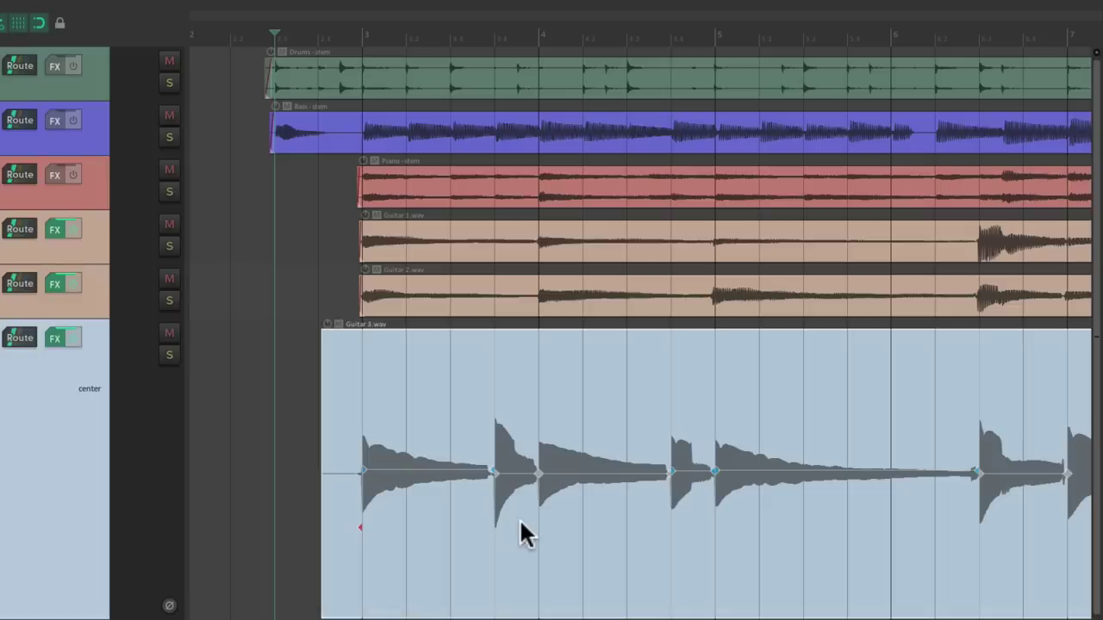
{"action": "left_click_drag", "start_coordinate": [520, 520], "coordinate": [523, 526]}
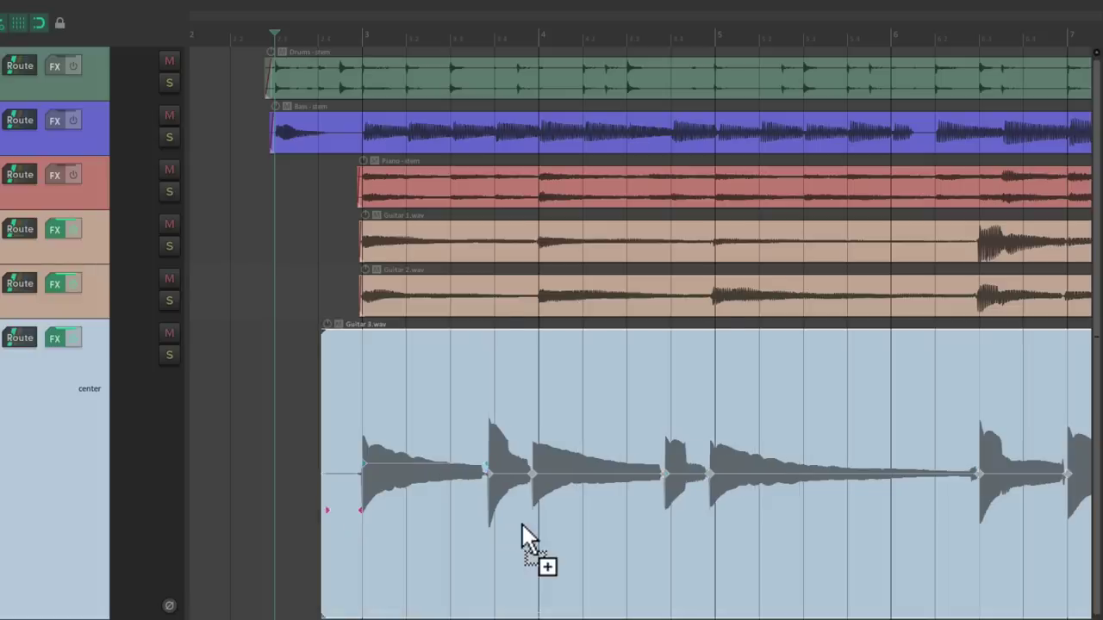
{"action": "key", "text": "ctrl+z"}
{"action": "key", "text": "space"}
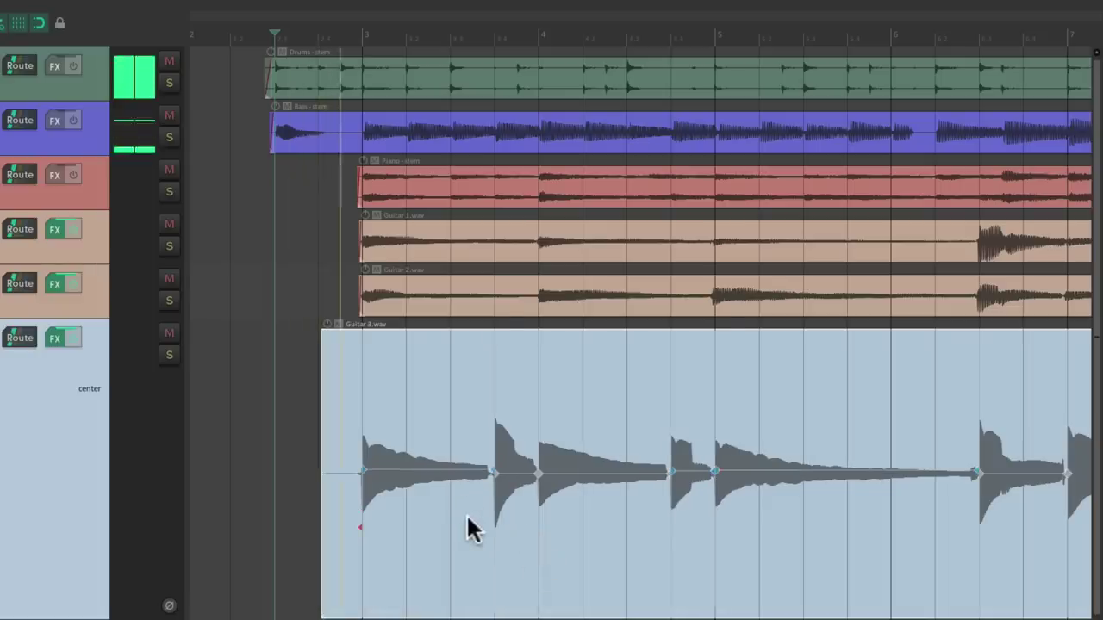
{"action": "key", "text": "Escape"}
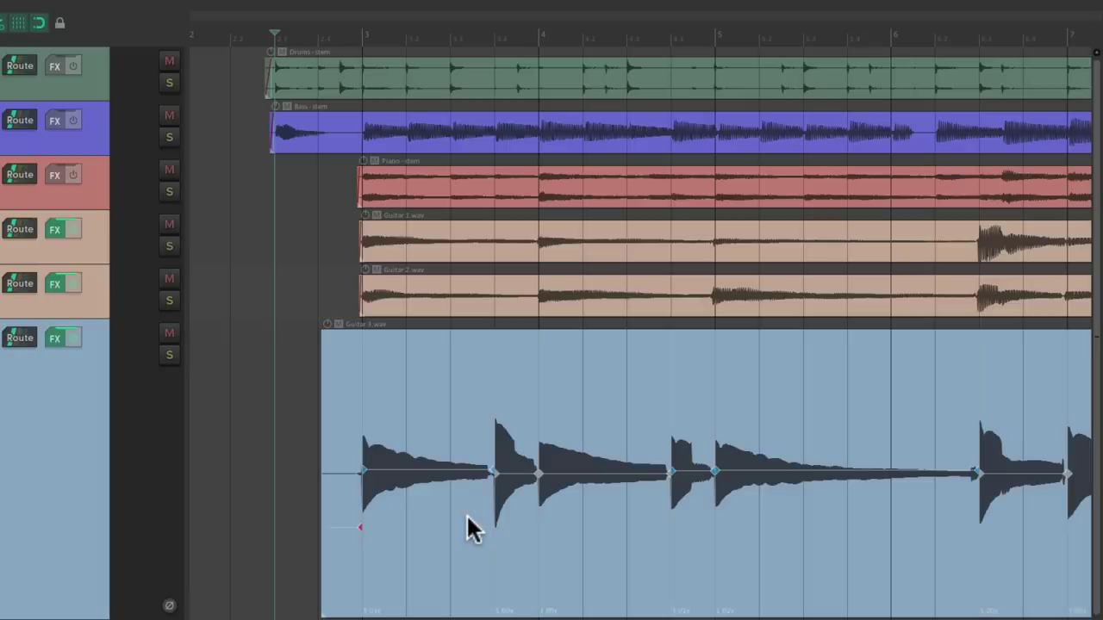
Step: Remove all stretch markers from the selected Guitar 3 item
{"action": "right_click", "coordinate": [633, 373]}
{"action": "mouse_move", "coordinate": [646, 383]}
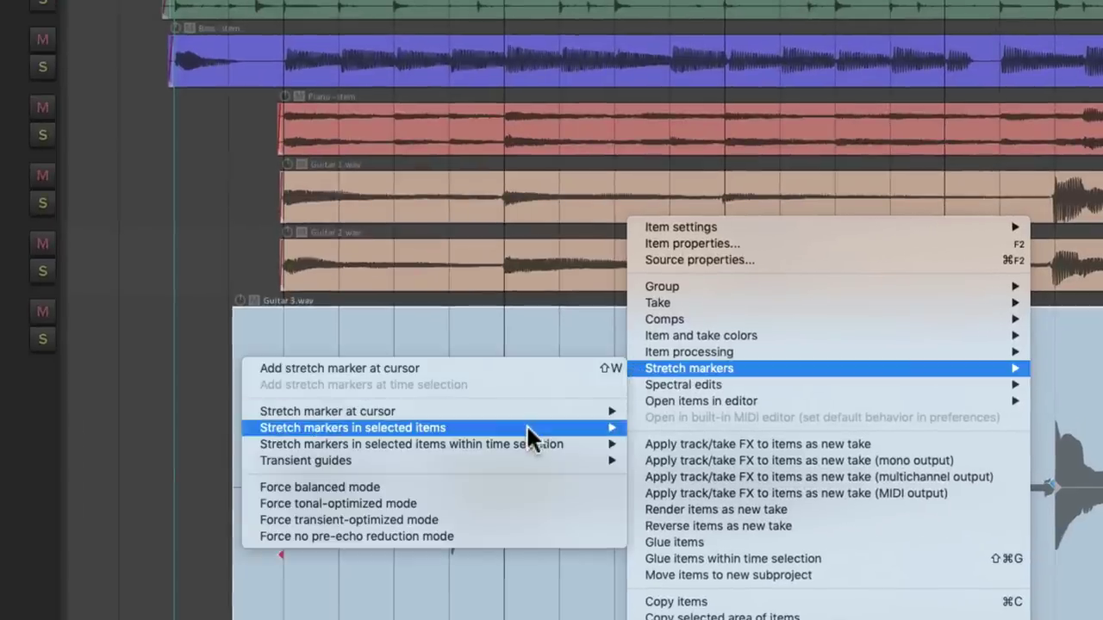
{"action": "mouse_move", "coordinate": [527, 424]}
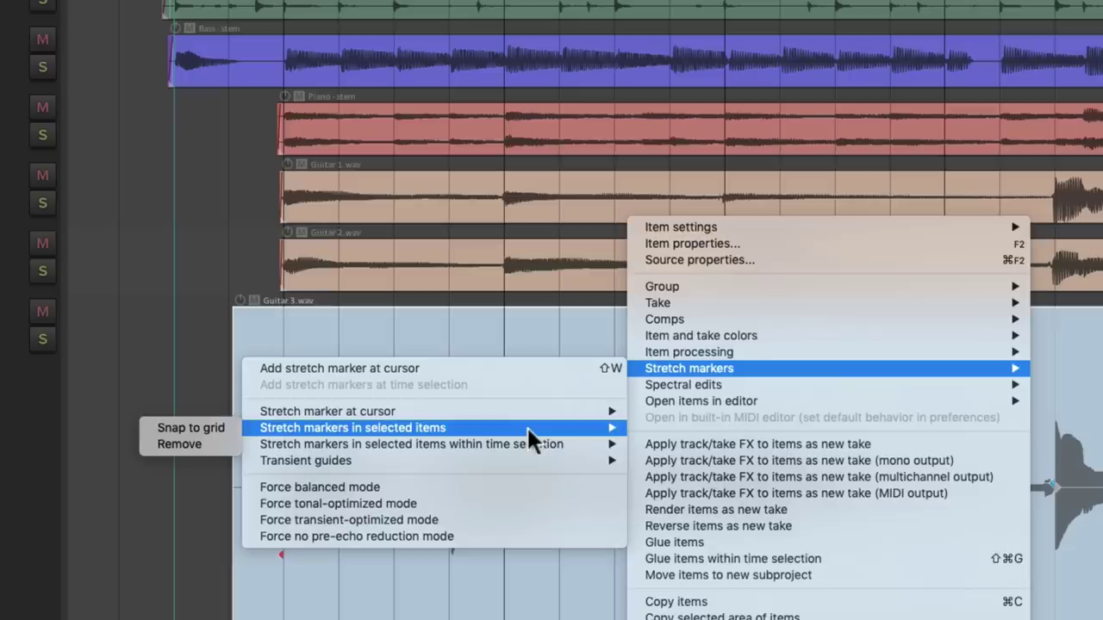
{"action": "left_click", "coordinate": [200, 446]}
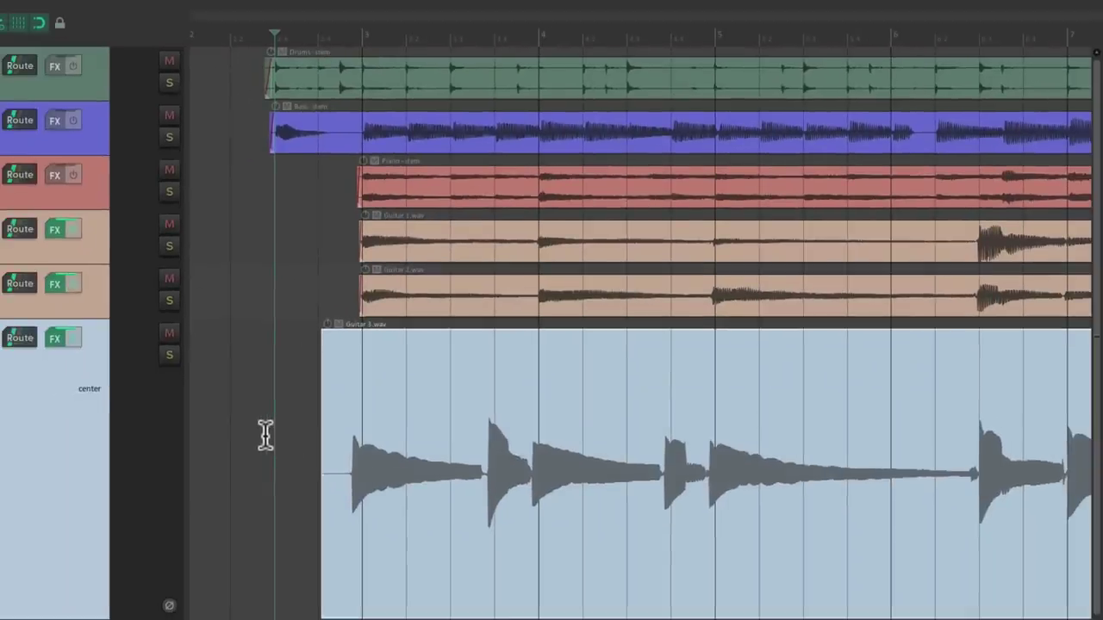
Step: Deselect the Guitar 3 item and play back its original timing against the other tracks
{"action": "left_click", "coordinate": [265, 435]}
{"action": "key", "text": "space"}
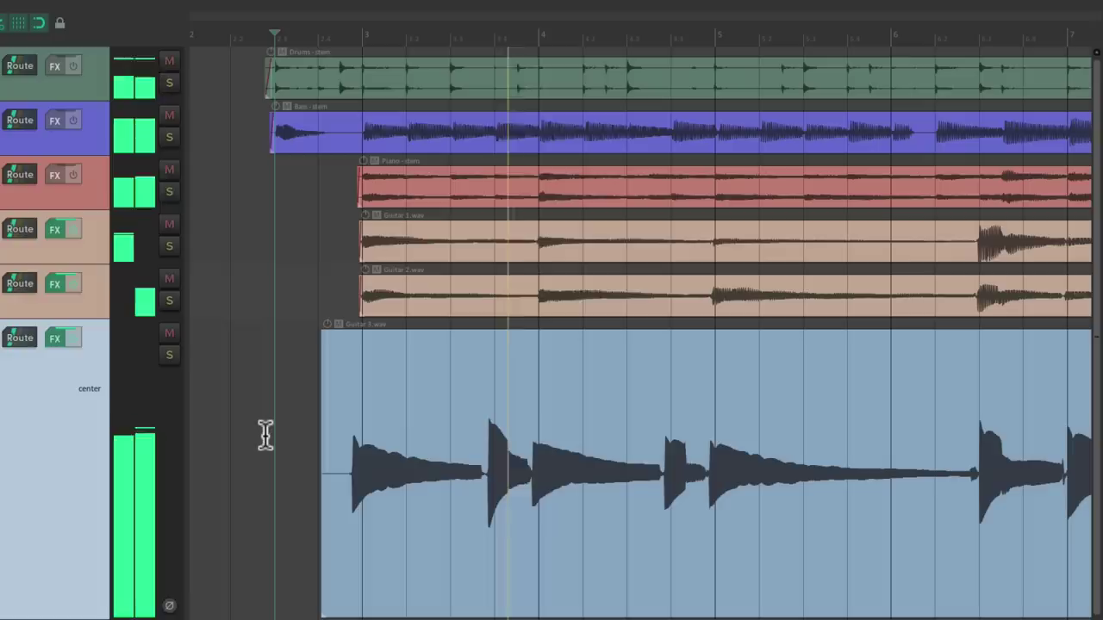
{"action": "key", "text": "space"}
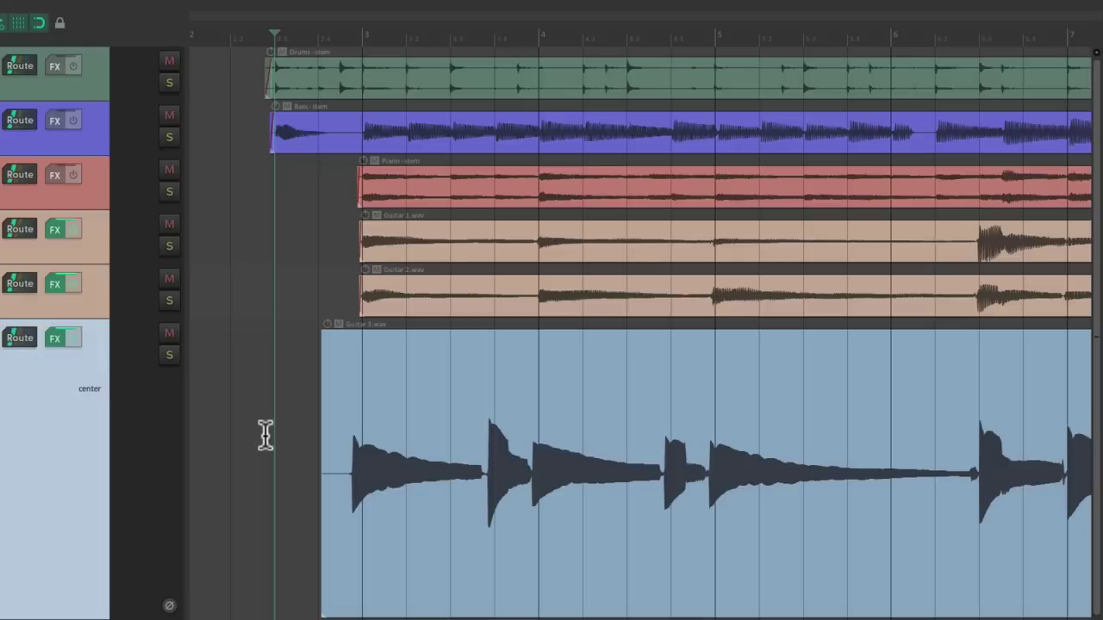
Step: Open Dynamic Split for the Guitar 3 item and set its action to "Add stretch markers to selected items"
{"action": "left_click", "coordinate": [436, 357]}
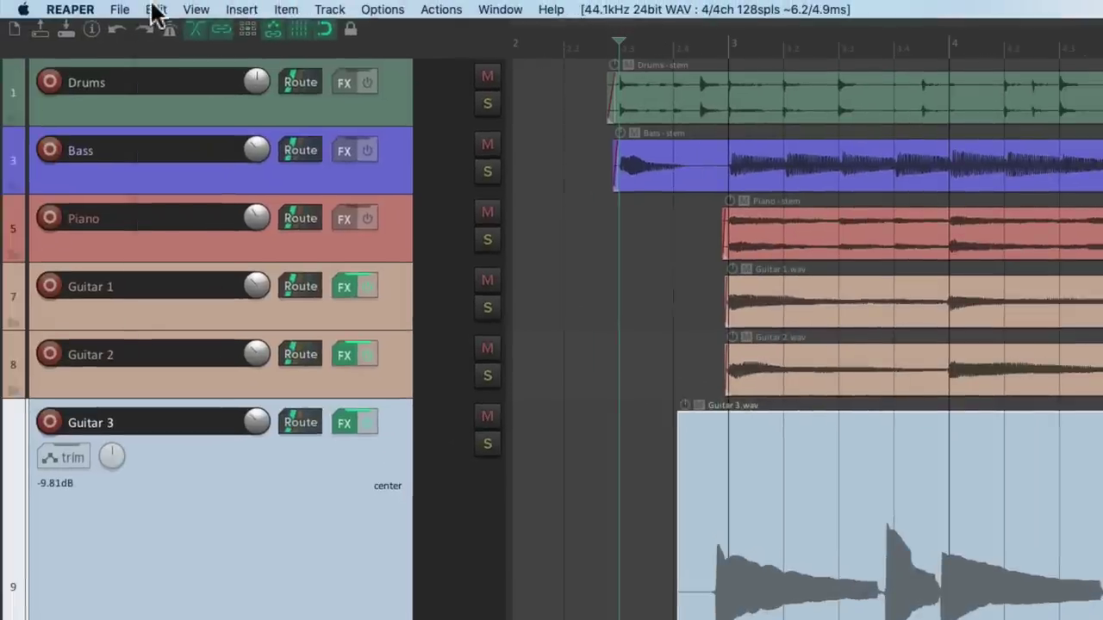
{"action": "left_click", "coordinate": [155, 10]}
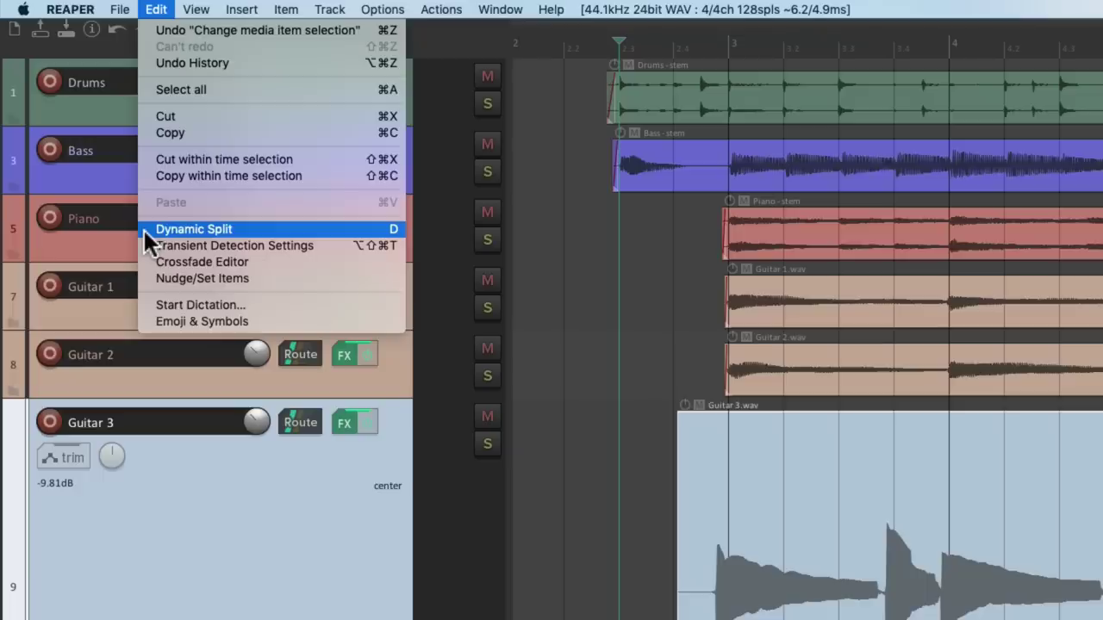
{"action": "left_click", "coordinate": [358, 230]}
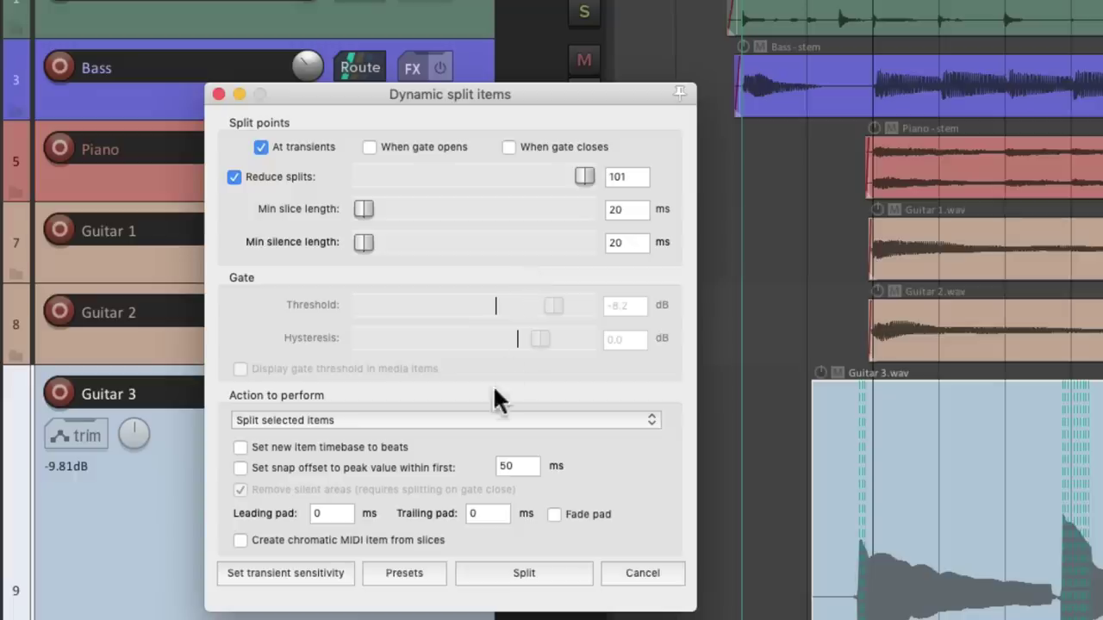
{"action": "left_click", "coordinate": [480, 420]}
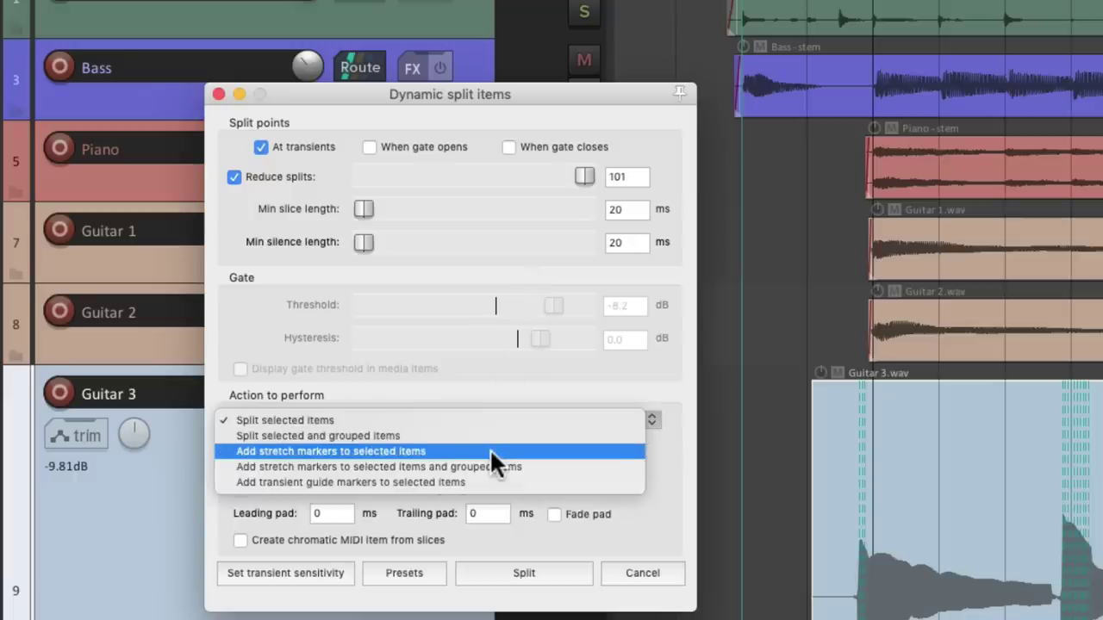
{"action": "left_click", "coordinate": [491, 451]}
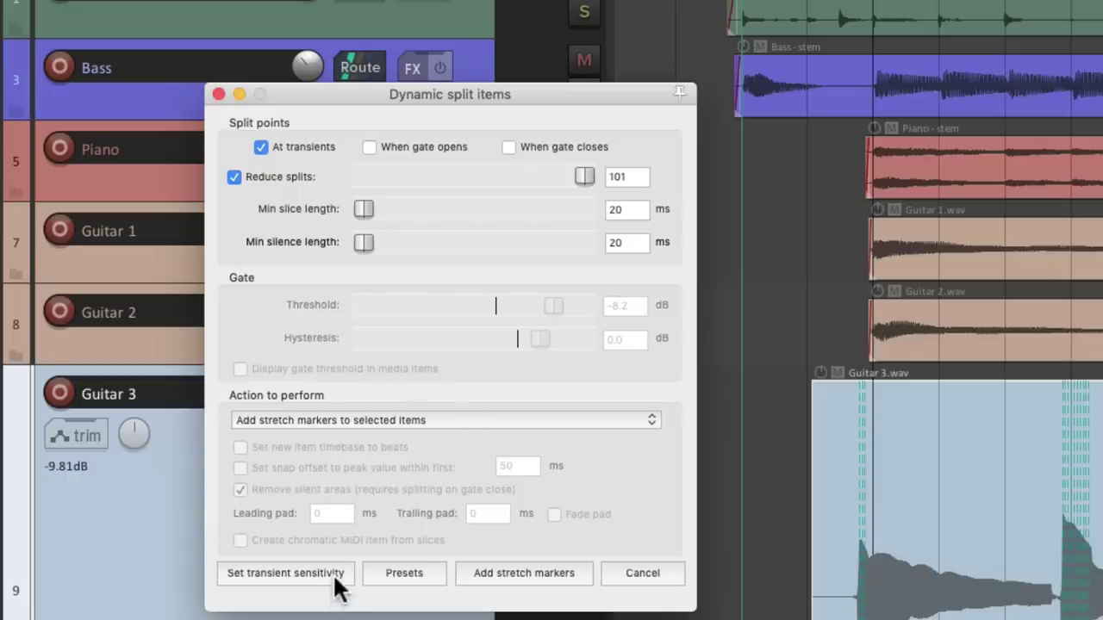
Step: Open the transient sensitivity settings, try a detection threshold of -3.3 dB, and set the threshold to -15.7 dB
{"action": "left_click", "coordinate": [285, 573]}
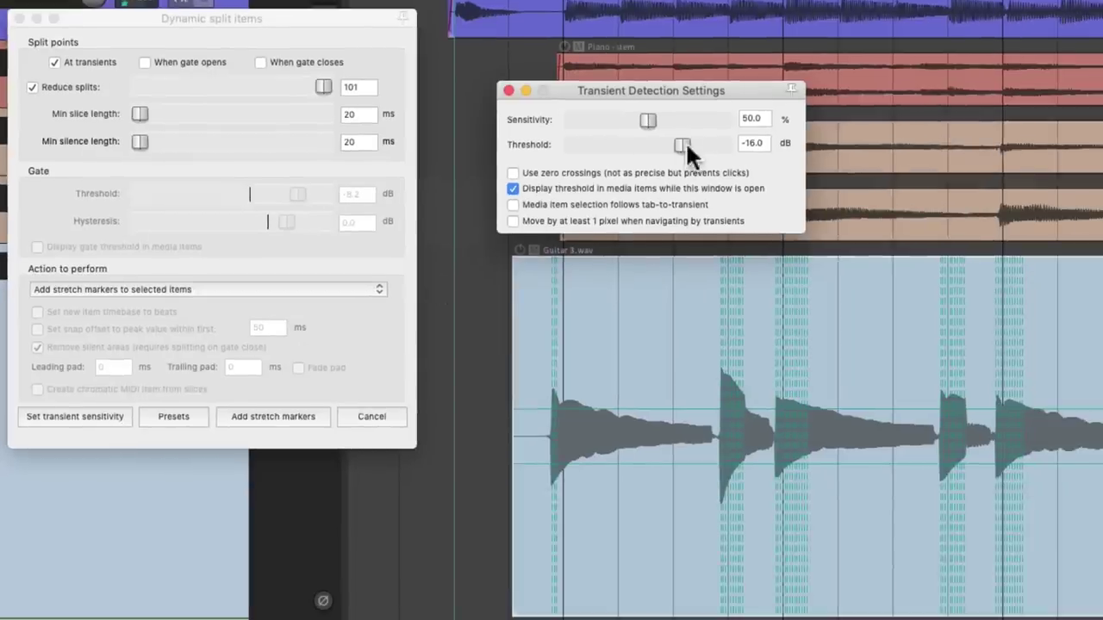
{"action": "left_click_drag", "start_coordinate": [684, 143], "coordinate": [721, 145]}
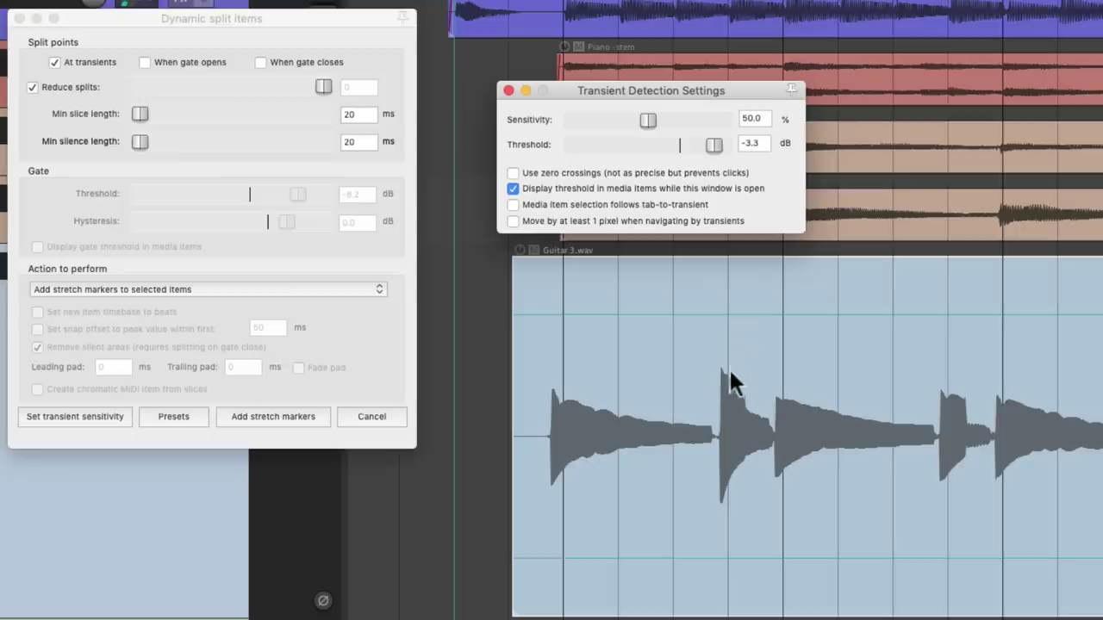
{"action": "left_click_drag", "start_coordinate": [716, 141], "coordinate": [684, 149]}
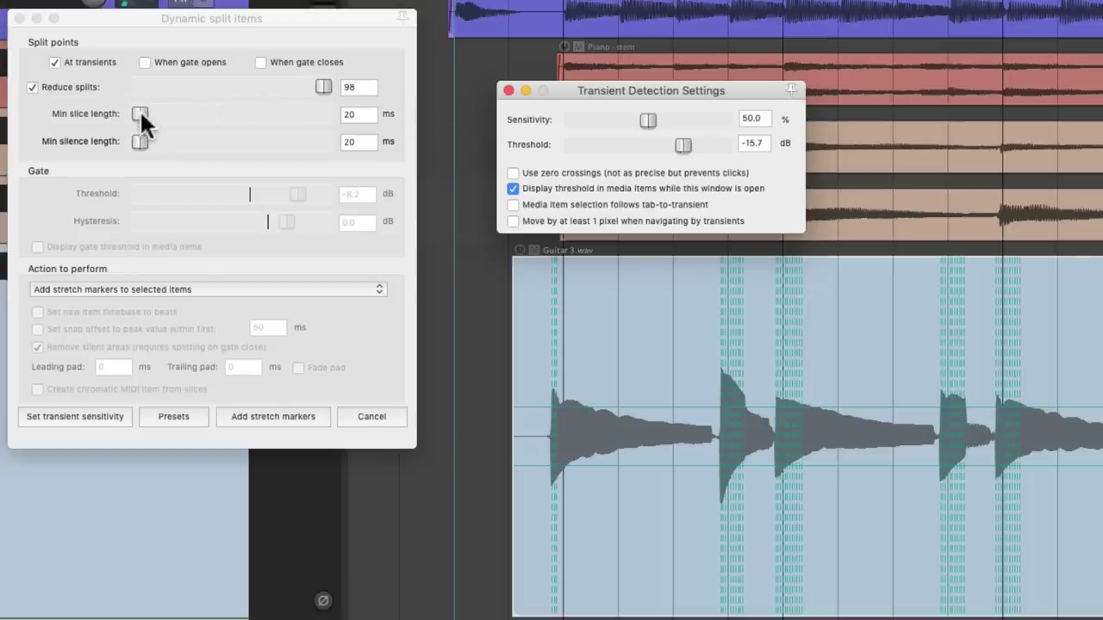
Step: Set the minimum slice length to 316 ms, close the transient settings, and add the stretch markers to Guitar 3
{"action": "left_click_drag", "start_coordinate": [140, 114], "coordinate": [230, 113]}
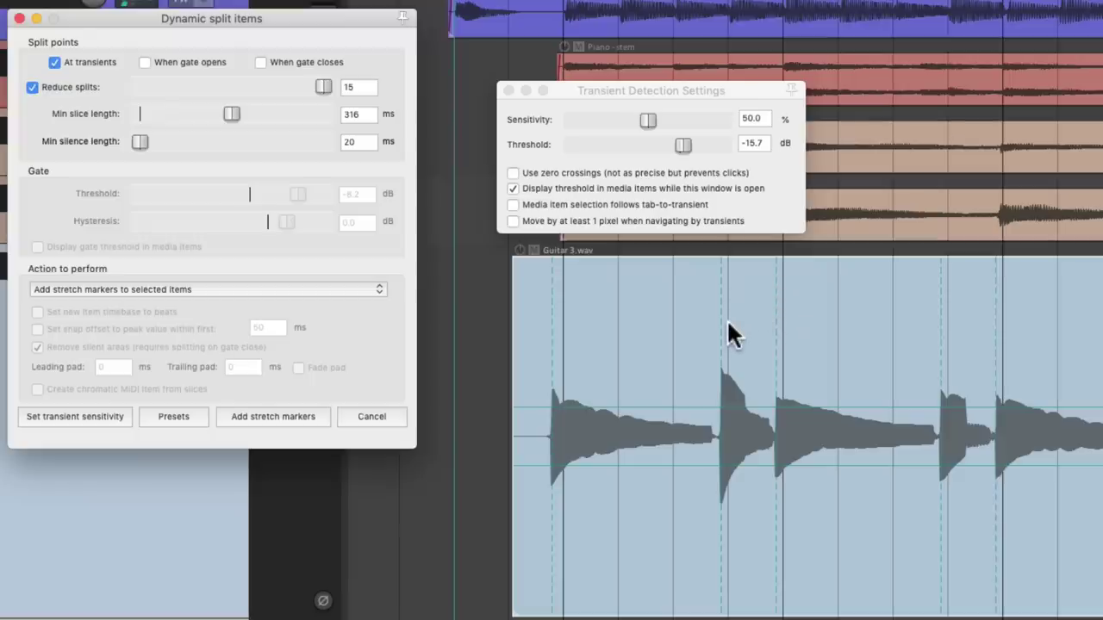
{"action": "left_click", "coordinate": [508, 91]}
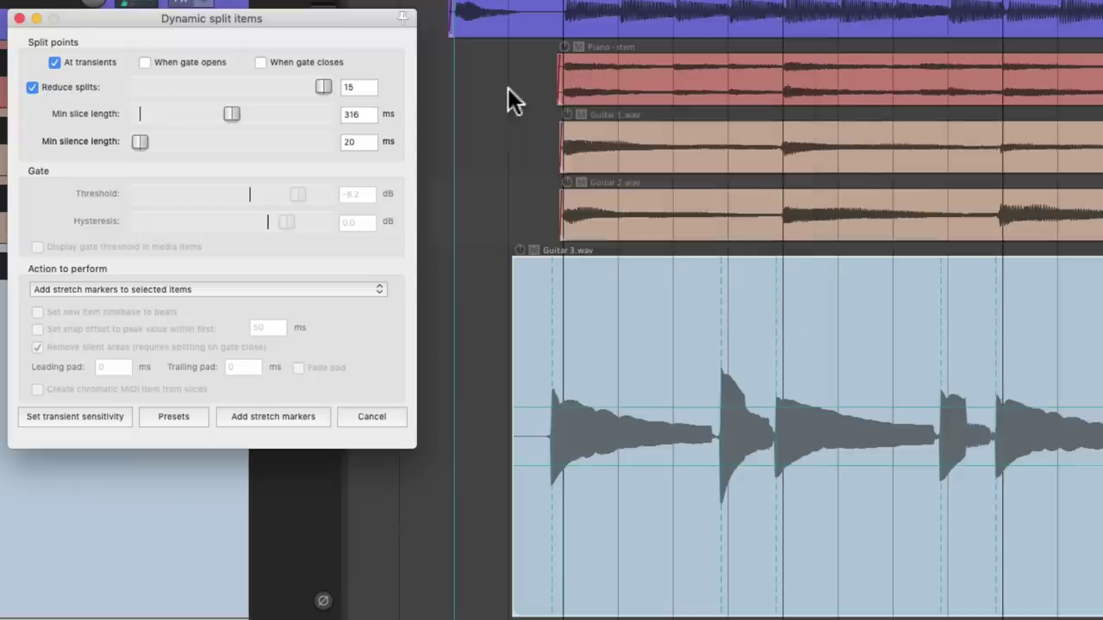
{"action": "left_click", "coordinate": [312, 414]}
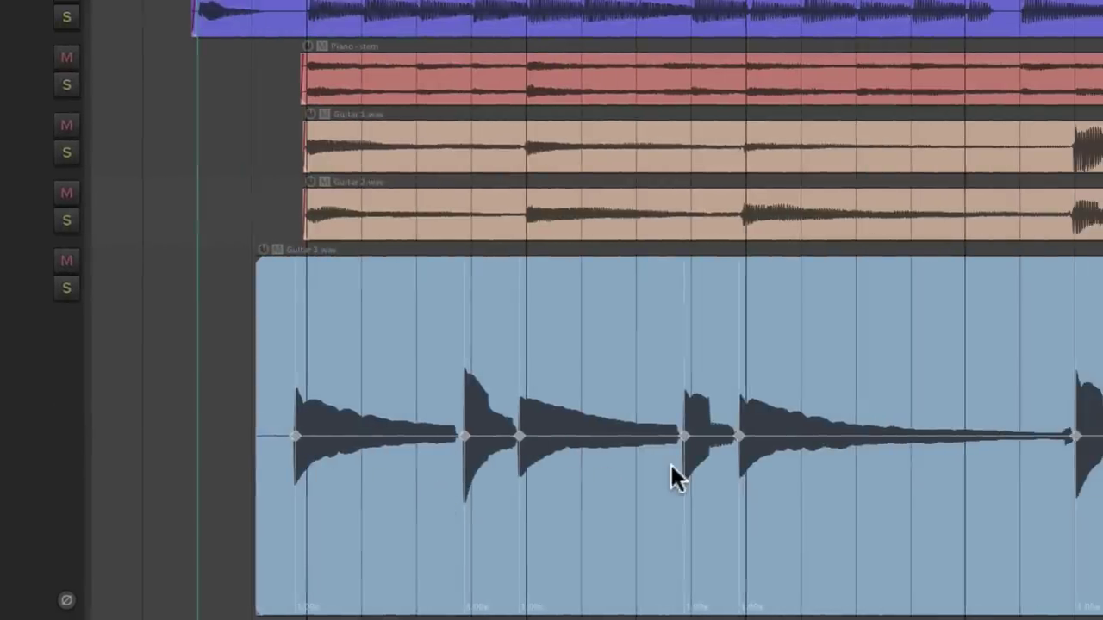
Step: Delete the last eight stretch markers in Guitar 3, keeping those on the later phrase's first two notes
{"action": "scroll", "coordinate": [671, 463], "scroll_direction": "right", "scroll_amount": 8}
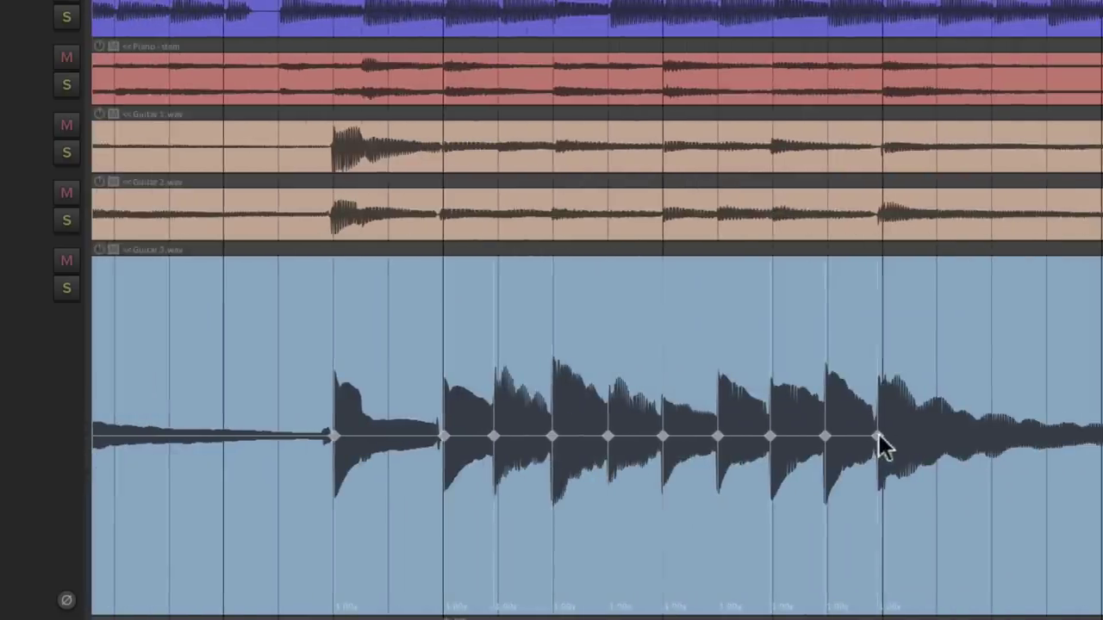
{"action": "left_click", "coordinate": [879, 437], "text": "alt"}
{"action": "left_click", "coordinate": [826, 437], "text": "alt"}
{"action": "left_click", "coordinate": [771, 437], "text": "alt"}
{"action": "left_click", "coordinate": [717, 437], "text": "alt"}
{"action": "left_click", "coordinate": [662, 436], "text": "alt"}
{"action": "left_click", "coordinate": [608, 437], "text": "alt"}
{"action": "left_click", "coordinate": [551, 436], "text": "alt"}
{"action": "left_click", "coordinate": [492, 437], "text": "alt"}
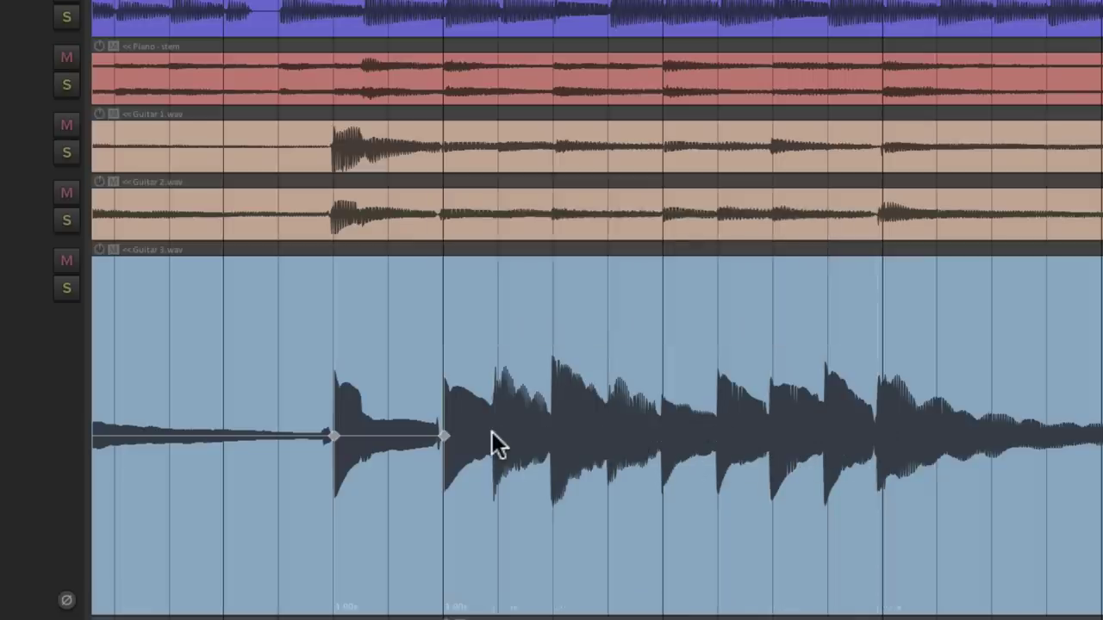
Step: Select the Guitar 3 item and snap all of its stretch markers to the grid
{"action": "scroll", "coordinate": [556, 431], "scroll_direction": "down", "scroll_amount": 4}
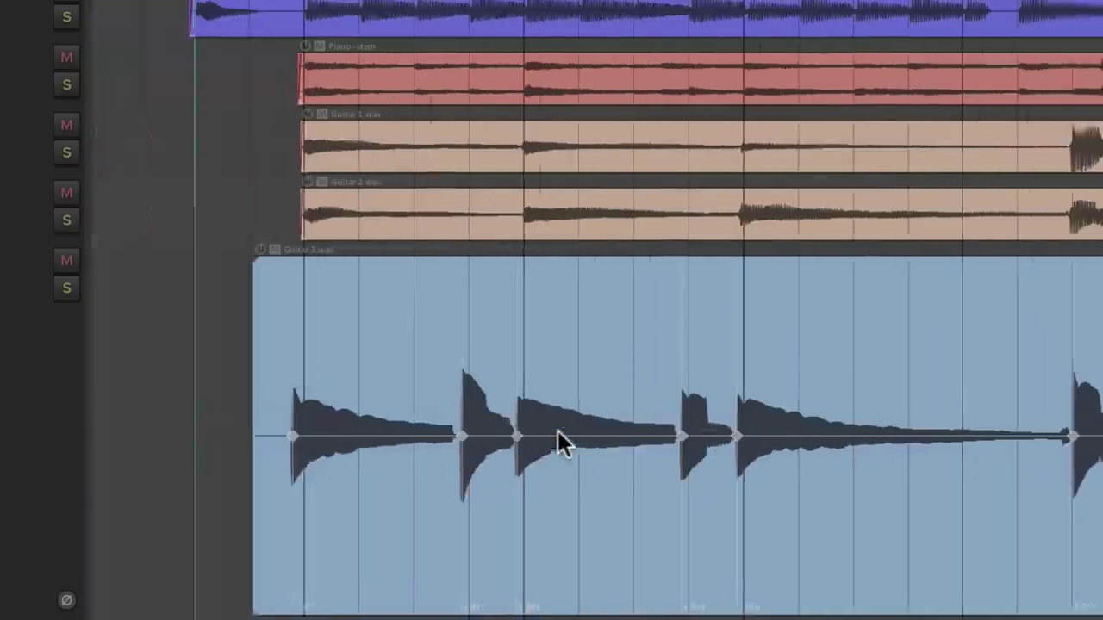
{"action": "left_click", "coordinate": [507, 313]}
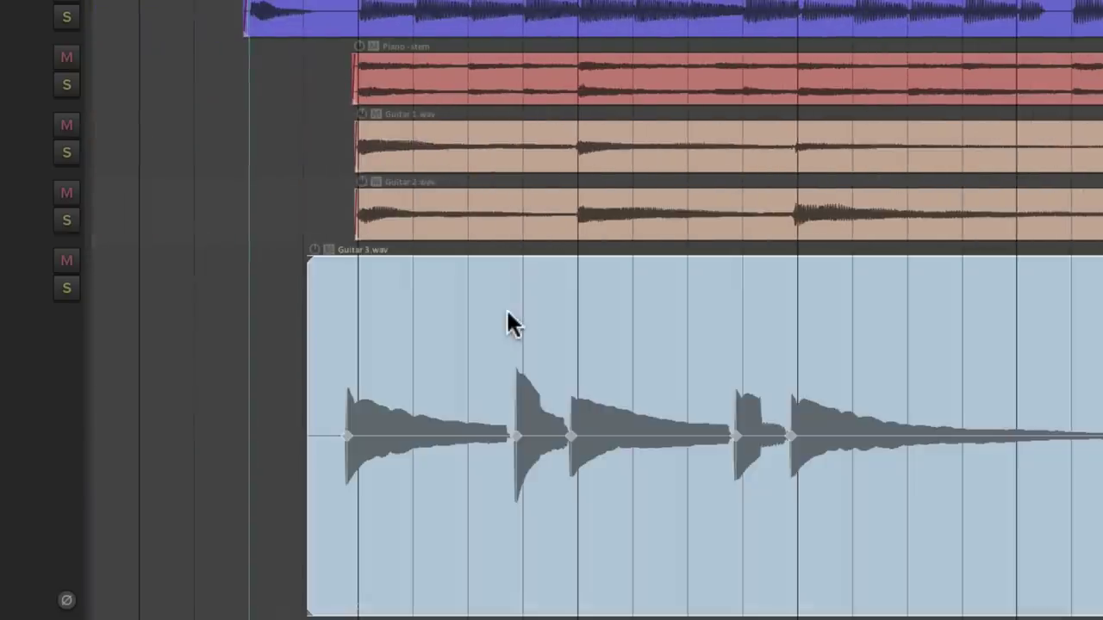
{"action": "right_click", "coordinate": [621, 306]}
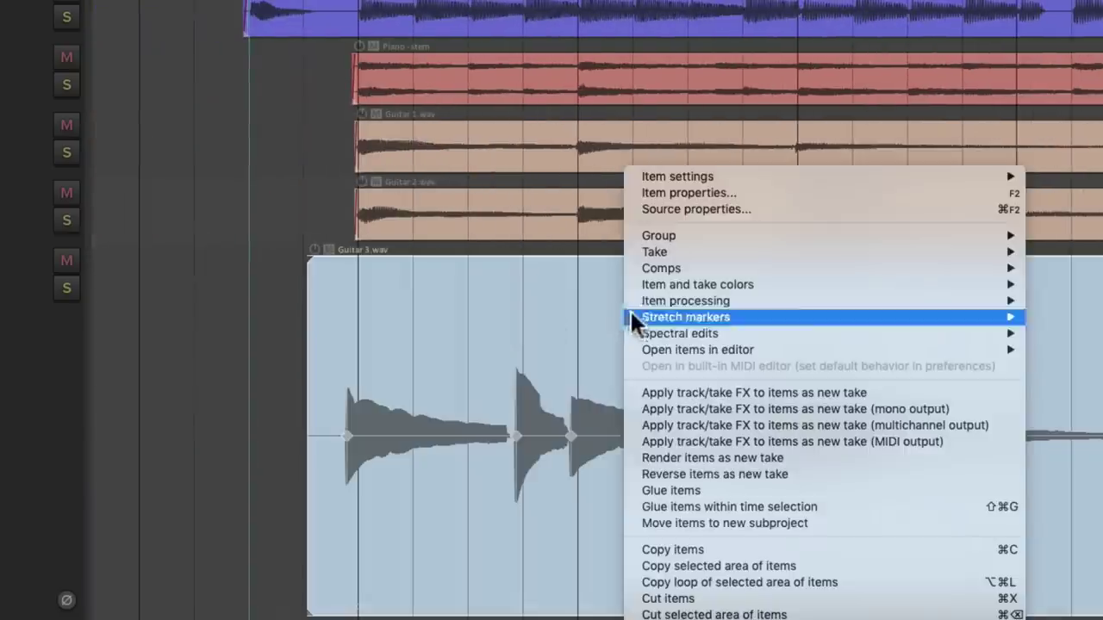
{"action": "mouse_move", "coordinate": [633, 319]}
{"action": "mouse_move", "coordinate": [564, 376]}
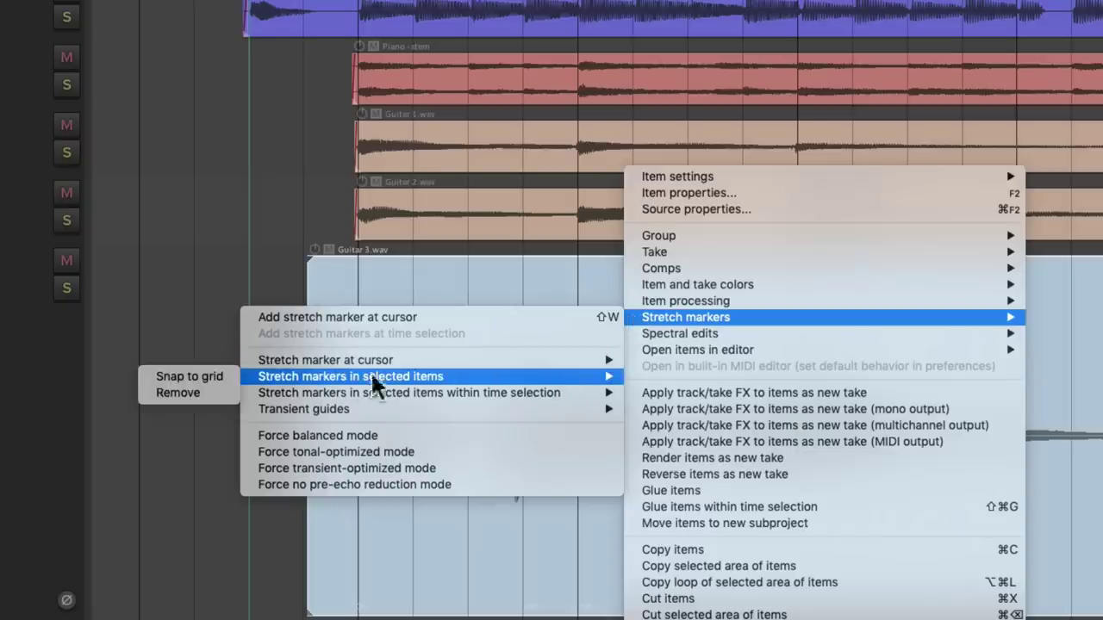
{"action": "left_click", "coordinate": [233, 374]}
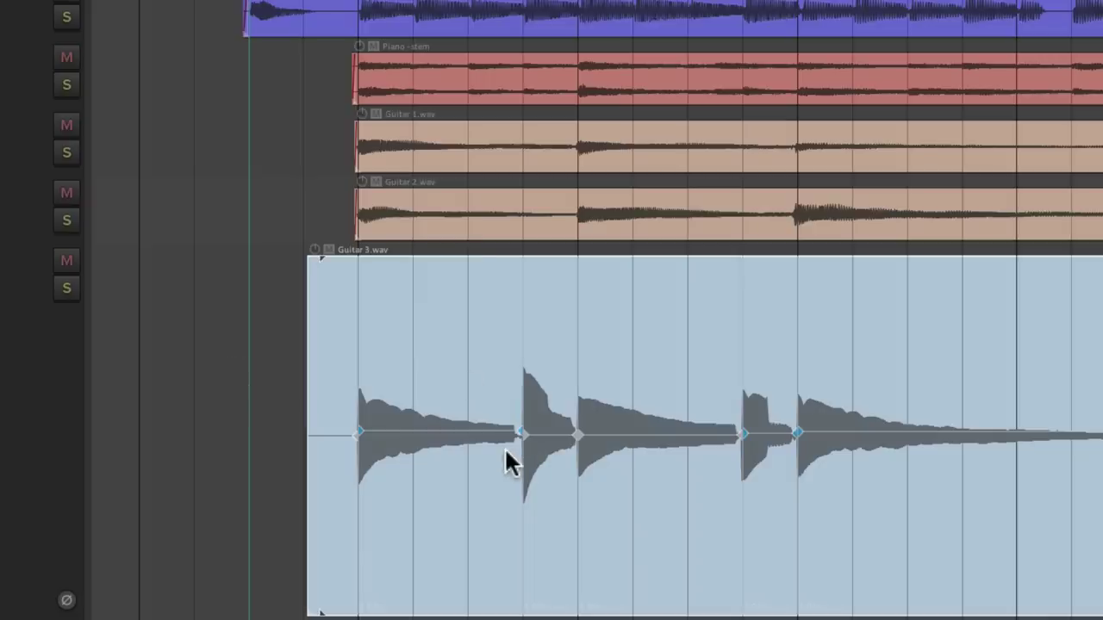
Step: Play back Guitar 3's snapped timing from before the item against the other tracks
{"action": "left_click", "coordinate": [249, 411]}
{"action": "key", "text": "space"}
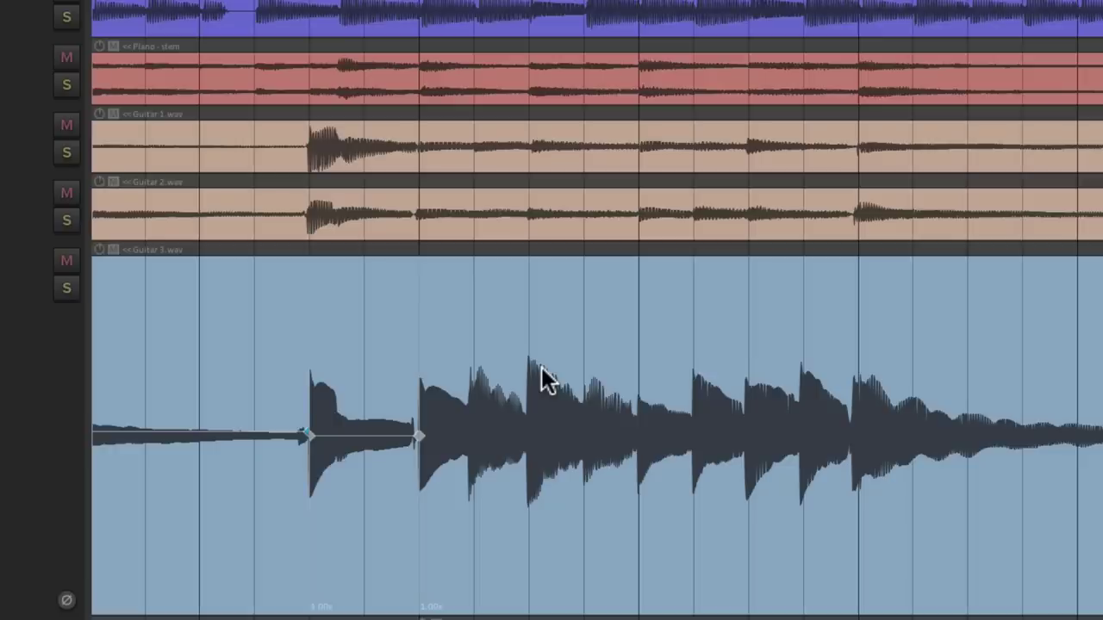
{"action": "key", "text": "Home"}
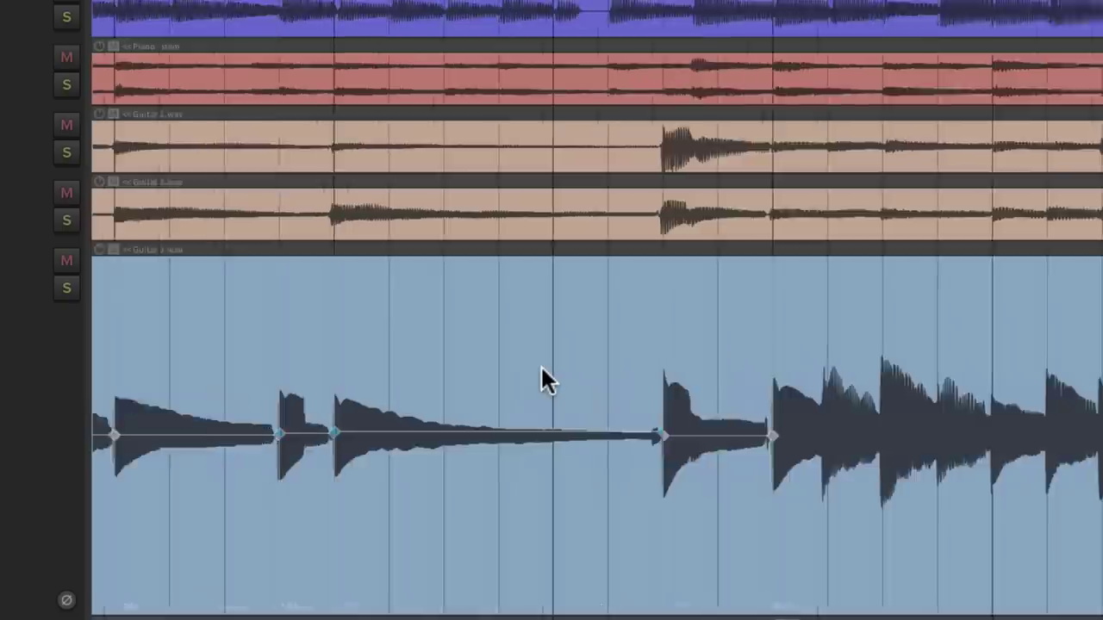
Step: Undo Guitar 3's stretch-marker edits and generate transient guides using Dynamic Split's "Add transient guide markers to selected items" action
{"action": "key", "text": "super+z"}
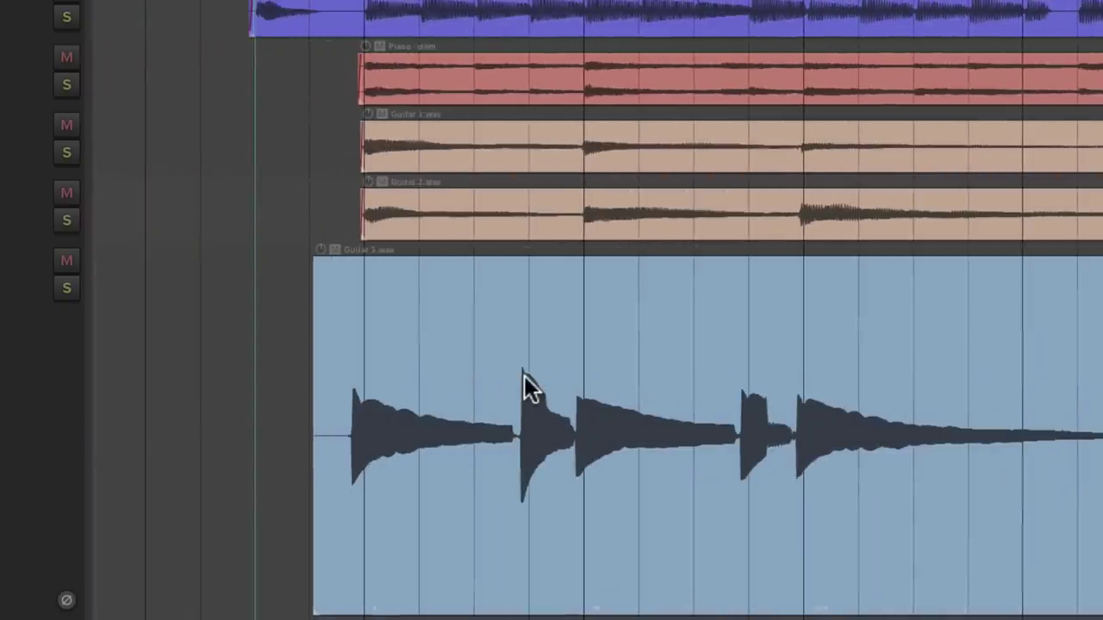
{"action": "left_click", "coordinate": [520, 297]}
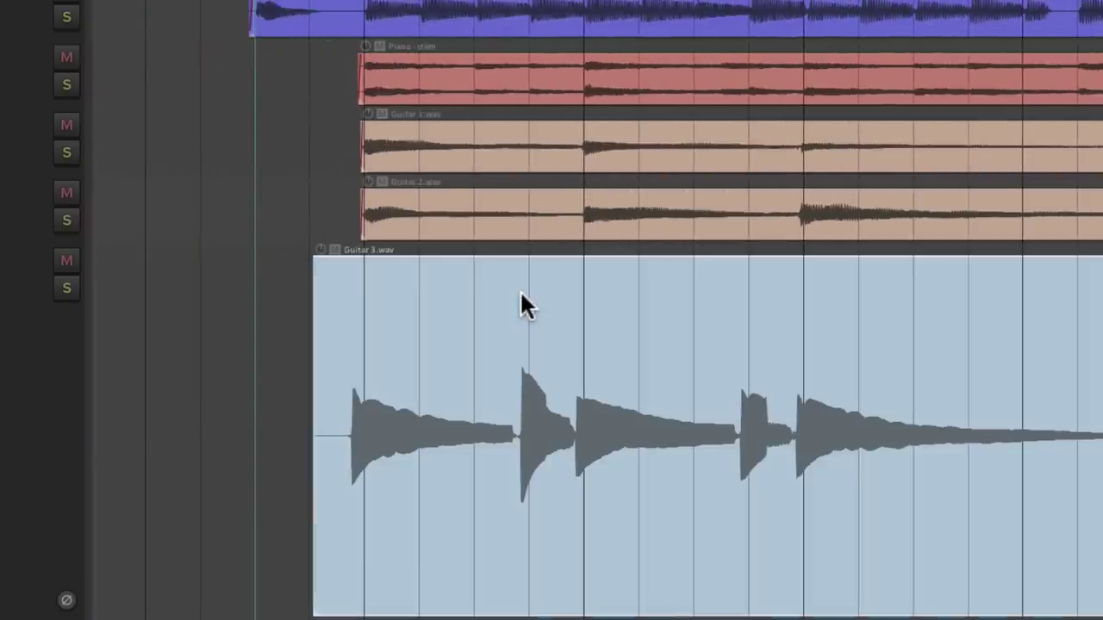
{"action": "key", "text": "d"}
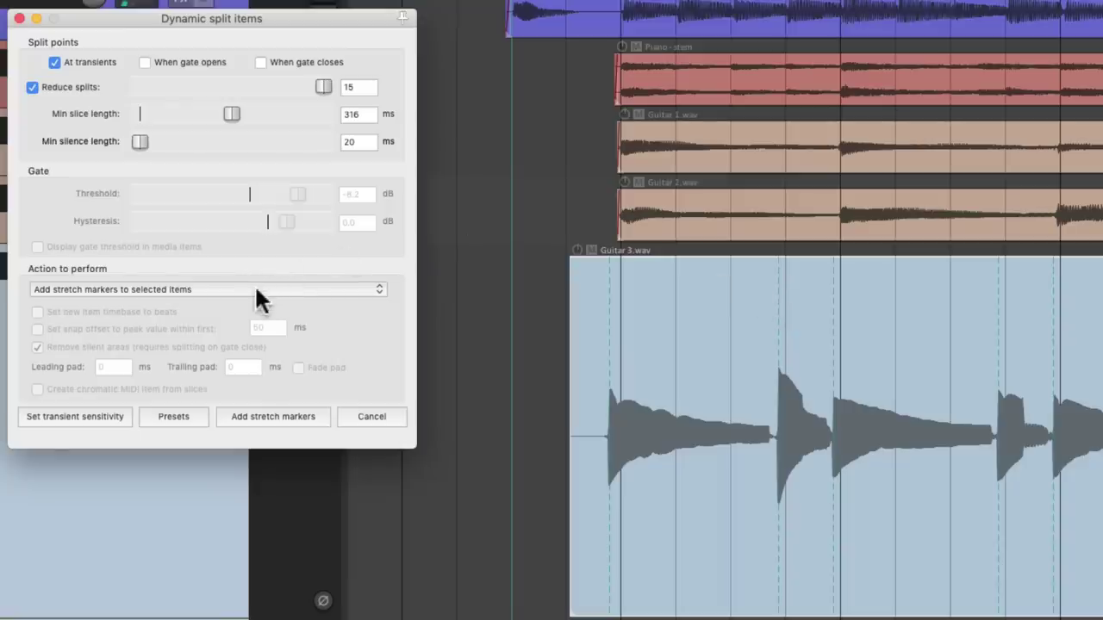
{"action": "left_click", "coordinate": [259, 293]}
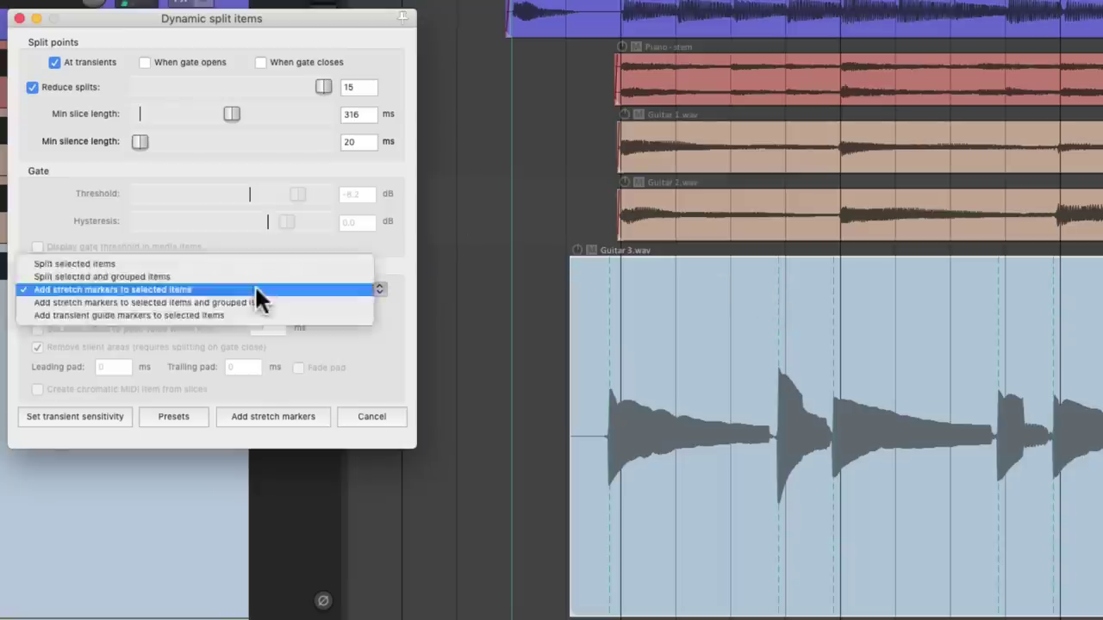
{"action": "left_click", "coordinate": [289, 317]}
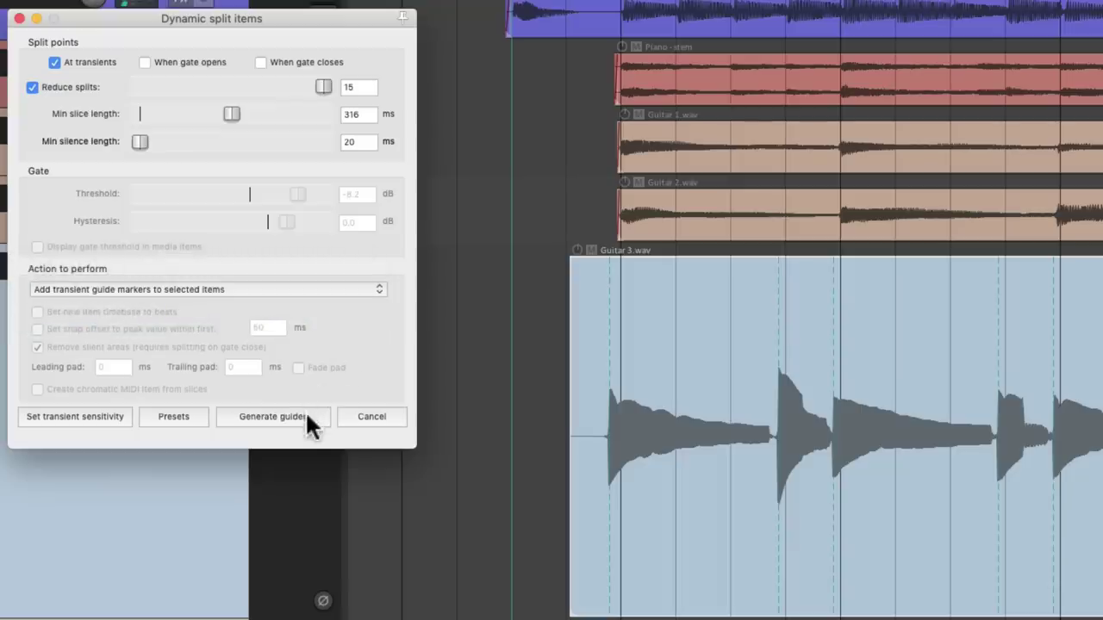
{"action": "left_click", "coordinate": [274, 416]}
Step: Turn the transient guides on the first two notes of Guitar 3's later phrase into stretch markers
{"action": "scroll", "coordinate": [51, 413], "scroll_direction": "up", "scroll_amount": 5}
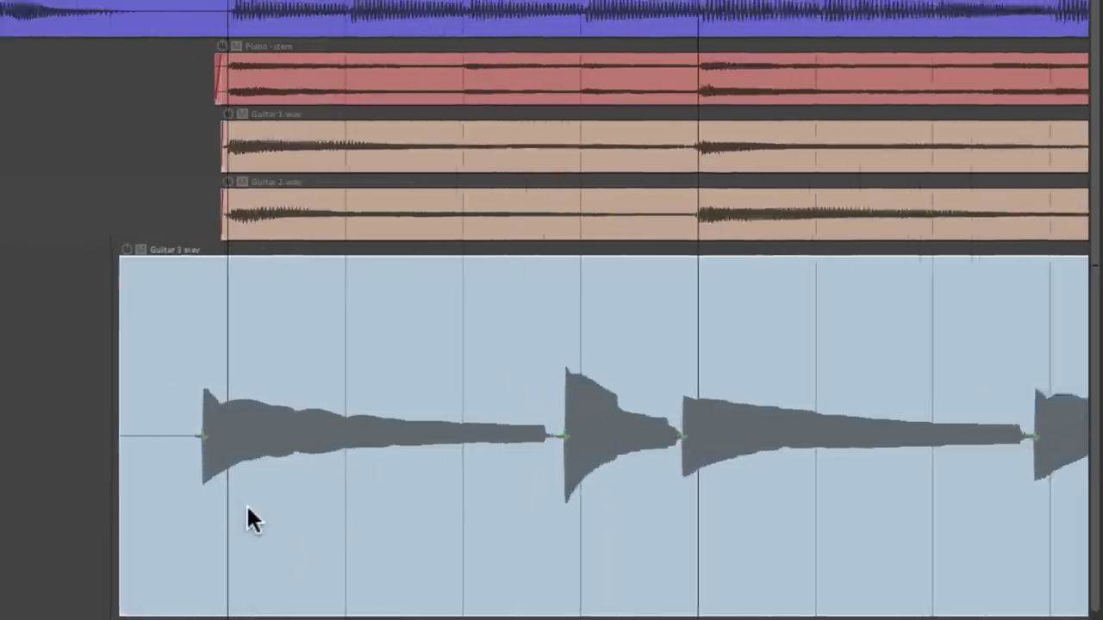
{"action": "scroll", "coordinate": [247, 504], "scroll_direction": "up", "scroll_amount": 2}
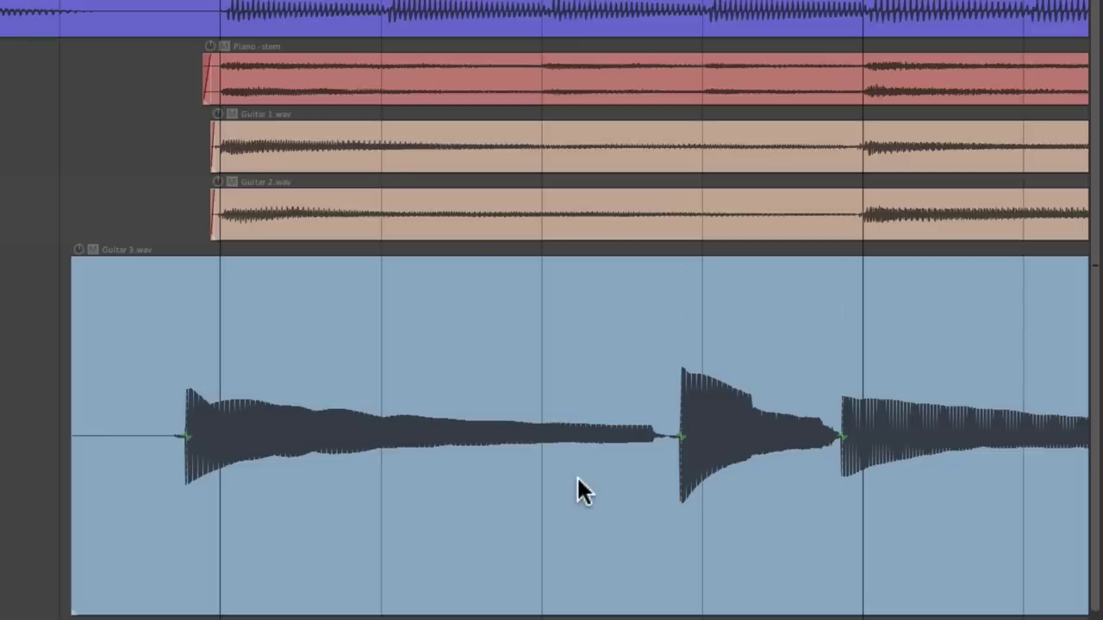
{"action": "scroll", "coordinate": [576, 478], "scroll_direction": "right", "scroll_amount": 15}
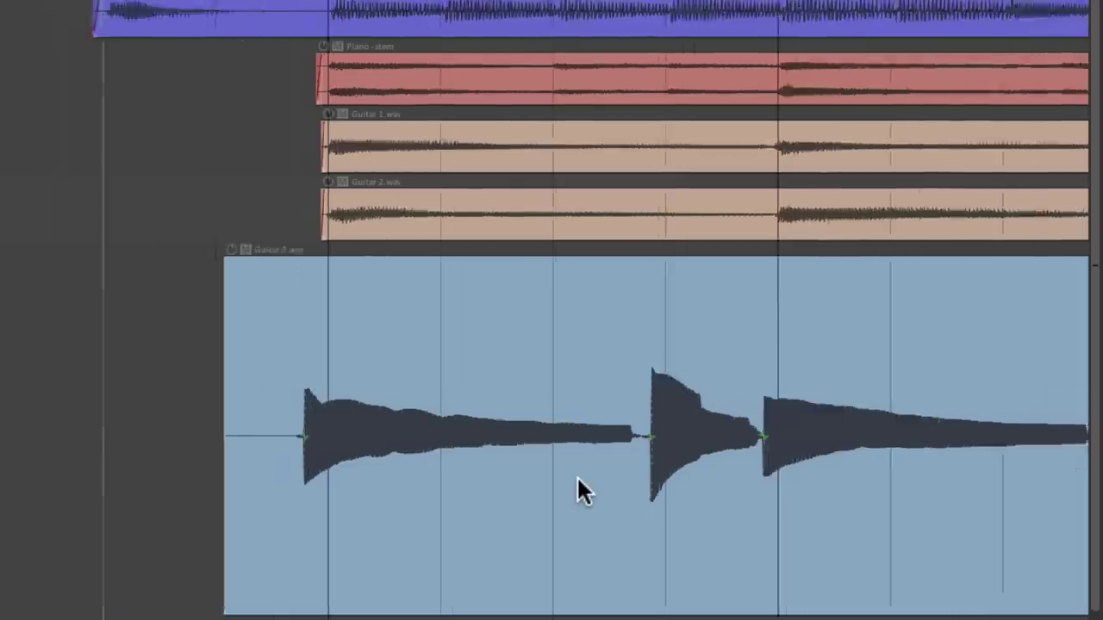
{"action": "scroll", "coordinate": [577, 474], "scroll_direction": "right", "scroll_amount": 8}
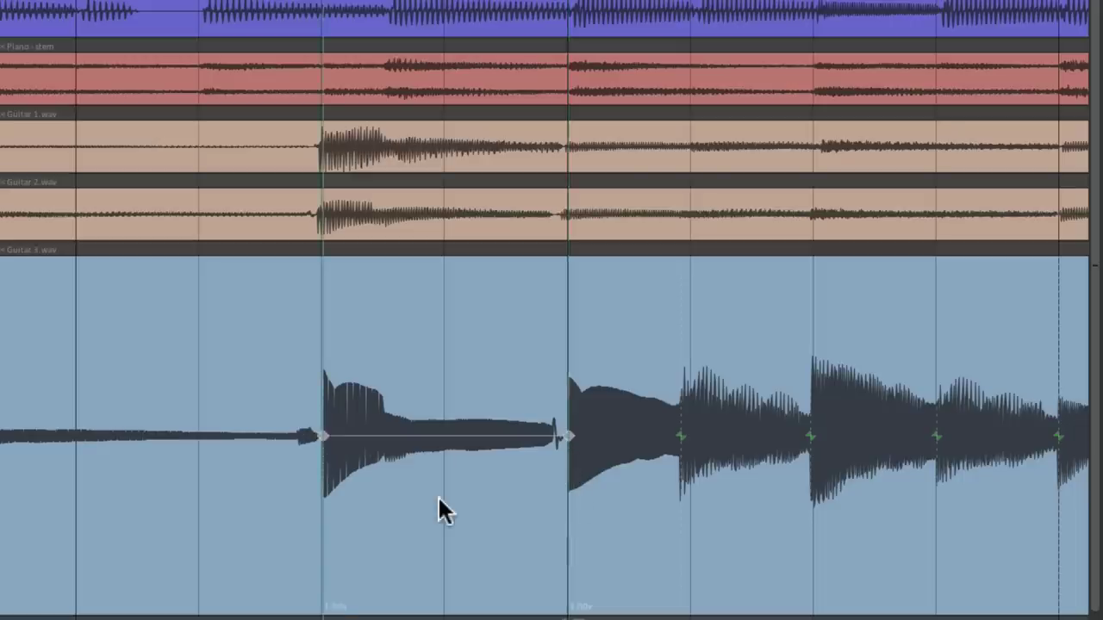
Step: Move the transient guides of Guitar 3's first three notes onto their nearest grid lines
{"action": "scroll", "coordinate": [440, 509], "scroll_direction": "left", "scroll_amount": 10}
{"action": "scroll", "coordinate": [439, 501], "scroll_direction": "left", "scroll_amount": 10}
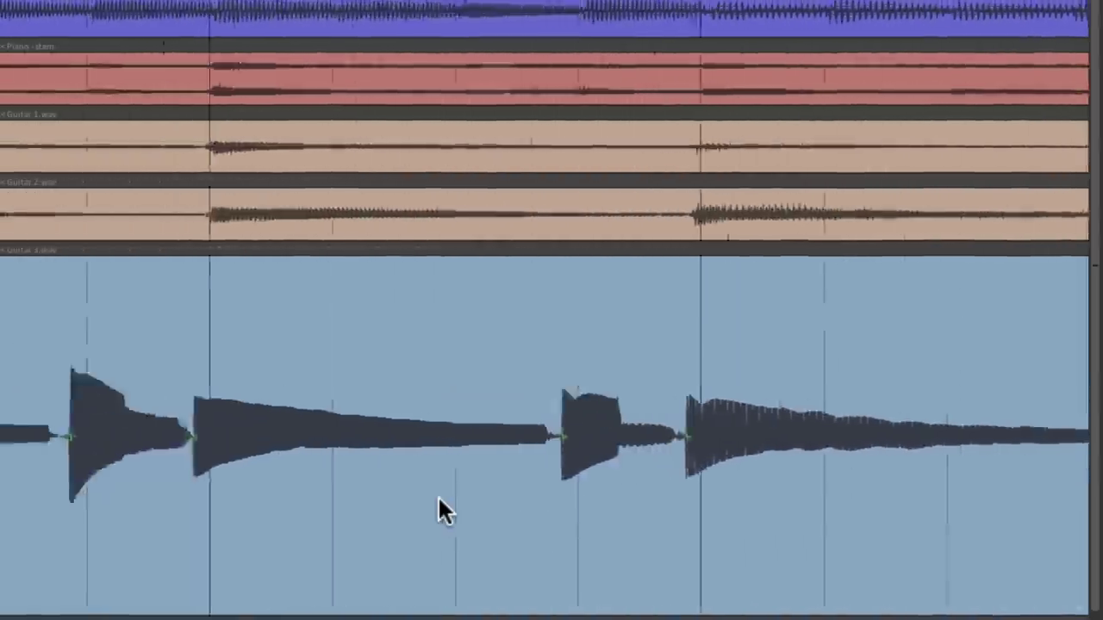
{"action": "scroll", "coordinate": [439, 500], "scroll_direction": "left", "scroll_amount": 3}
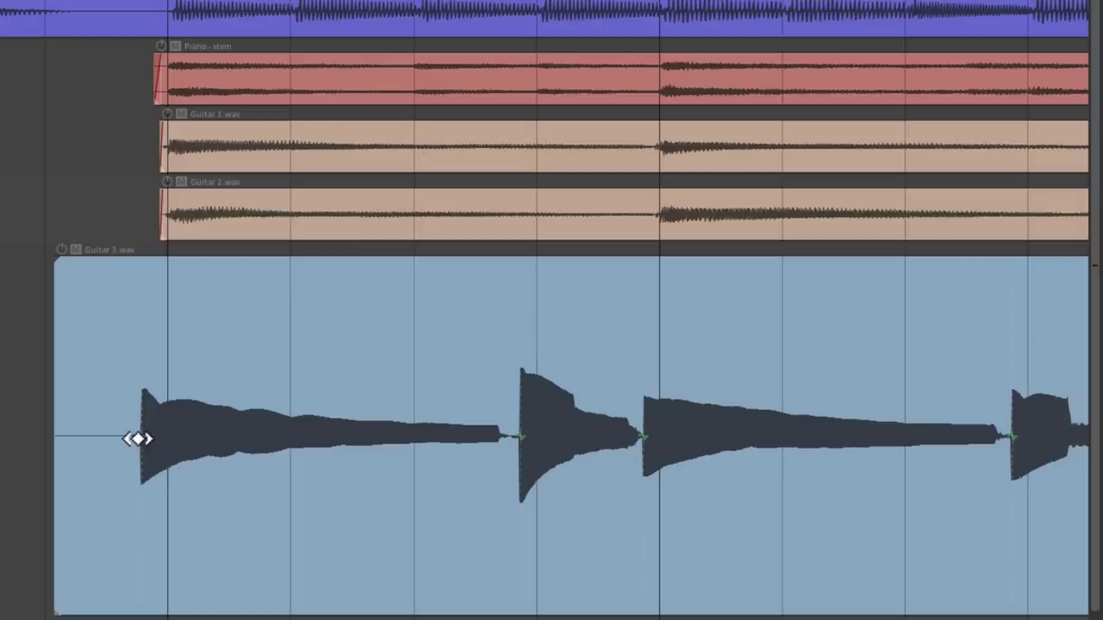
{"action": "left_click_drag", "start_coordinate": [141, 438], "coordinate": [152, 438]}
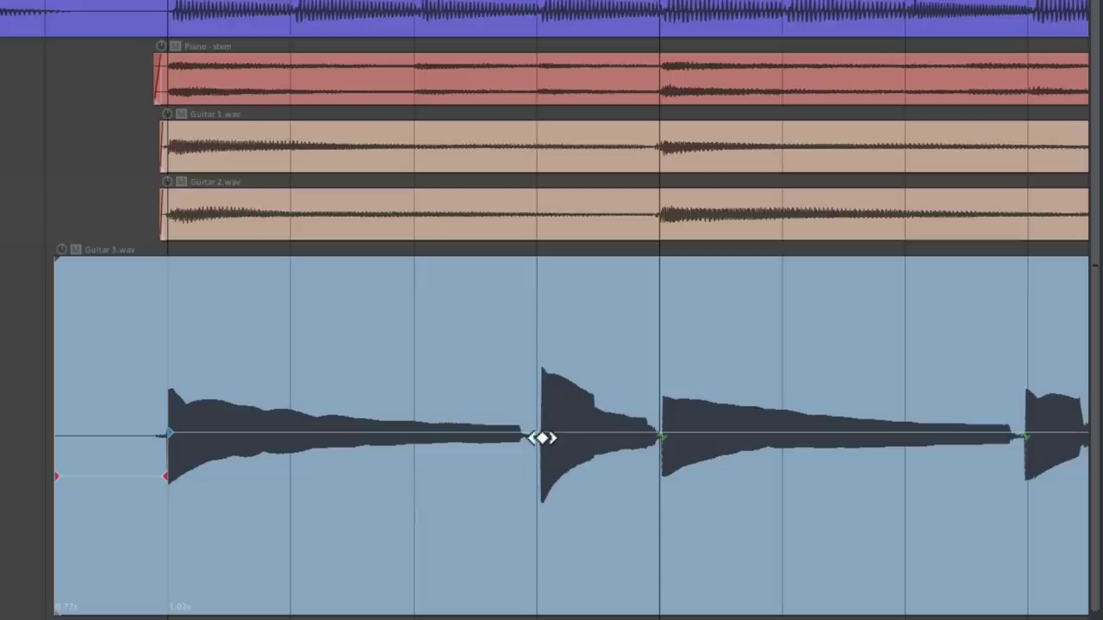
{"action": "left_click_drag", "start_coordinate": [540, 437], "coordinate": [537, 438]}
{"action": "mouse_move", "coordinate": [660, 437]}
{"action": "left_mouse_down"}
{"action": "mouse_move", "coordinate": [620, 441]}
{"action": "mouse_move", "coordinate": [649, 441]}
{"action": "left_mouse_up"}
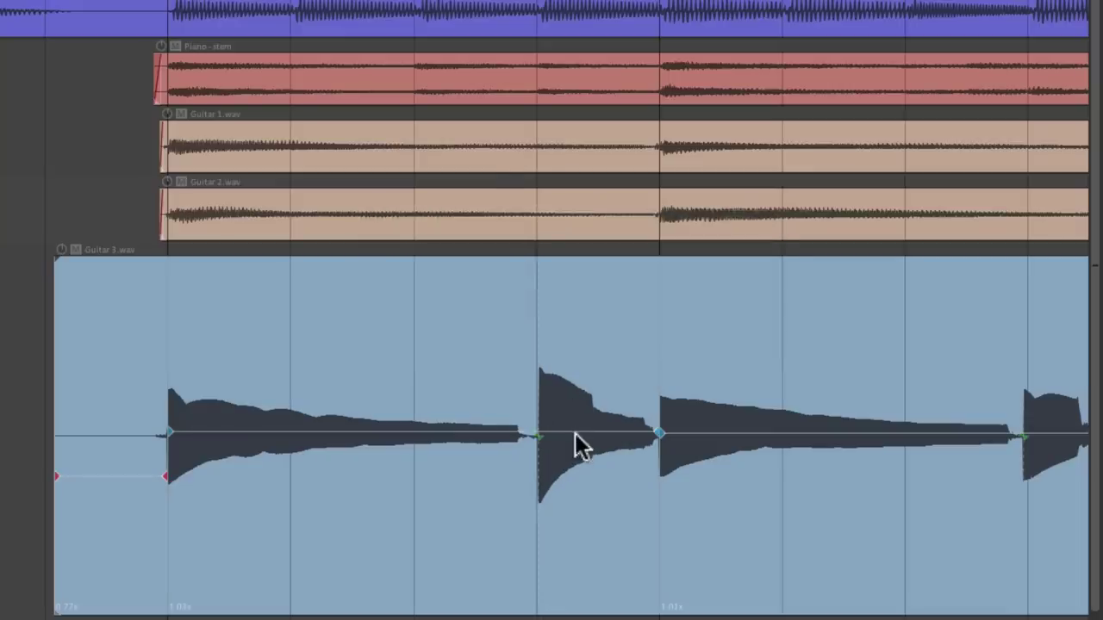
{"action": "mouse_move", "coordinate": [530, 440]}
{"action": "left_mouse_down"}
{"action": "mouse_move", "coordinate": [506, 443]}
{"action": "mouse_move", "coordinate": [534, 443]}
{"action": "left_mouse_up"}
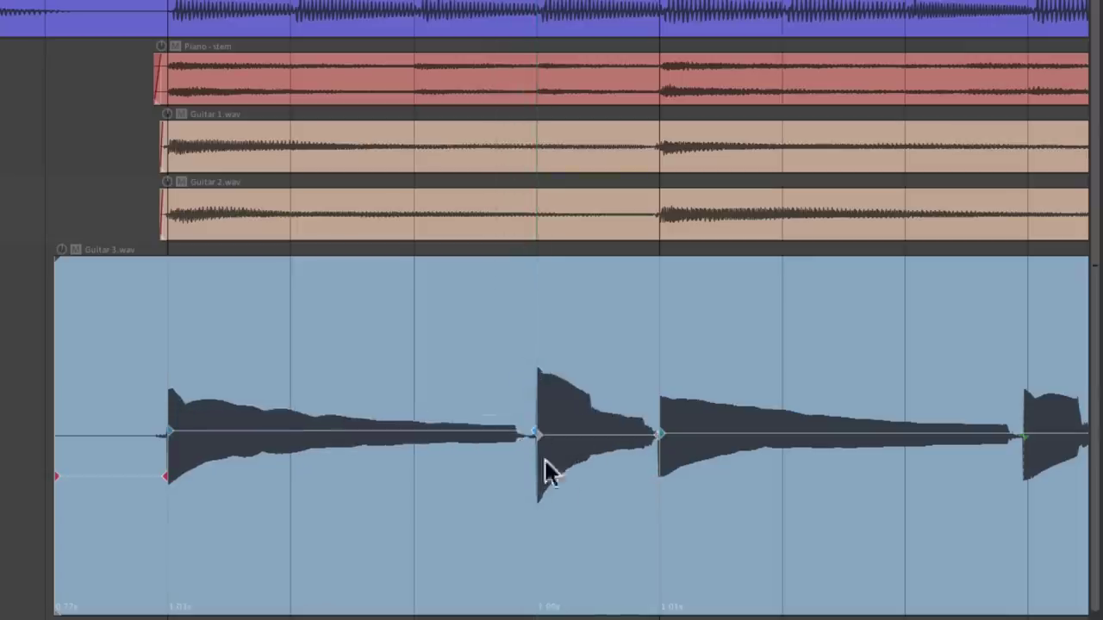
Step: Move the transient guides of Guitar 3's fourth and fifth notes onto their nearest grid lines
{"action": "scroll", "coordinate": [557, 485], "scroll_direction": "right", "scroll_amount": 6}
{"action": "scroll", "coordinate": [543, 472], "scroll_direction": "right", "scroll_amount": 2}
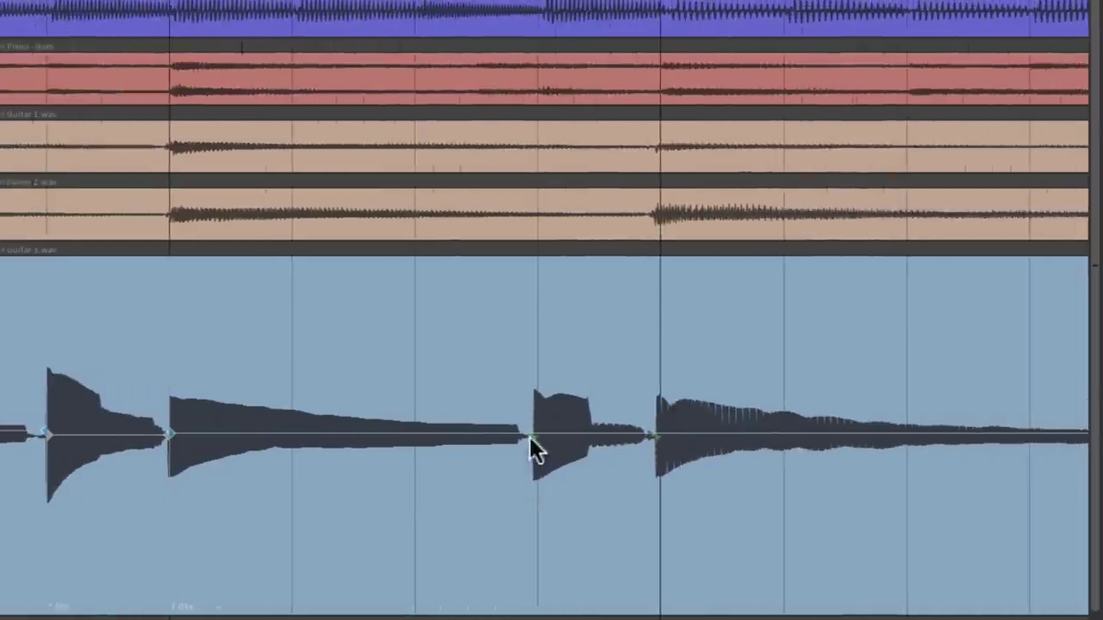
{"action": "mouse_move", "coordinate": [531, 436]}
{"action": "left_mouse_down"}
{"action": "mouse_move", "coordinate": [480, 439]}
{"action": "mouse_move", "coordinate": [532, 439]}
{"action": "left_mouse_up"}
{"action": "scroll", "coordinate": [533, 489], "scroll_direction": "right", "scroll_amount": 3}
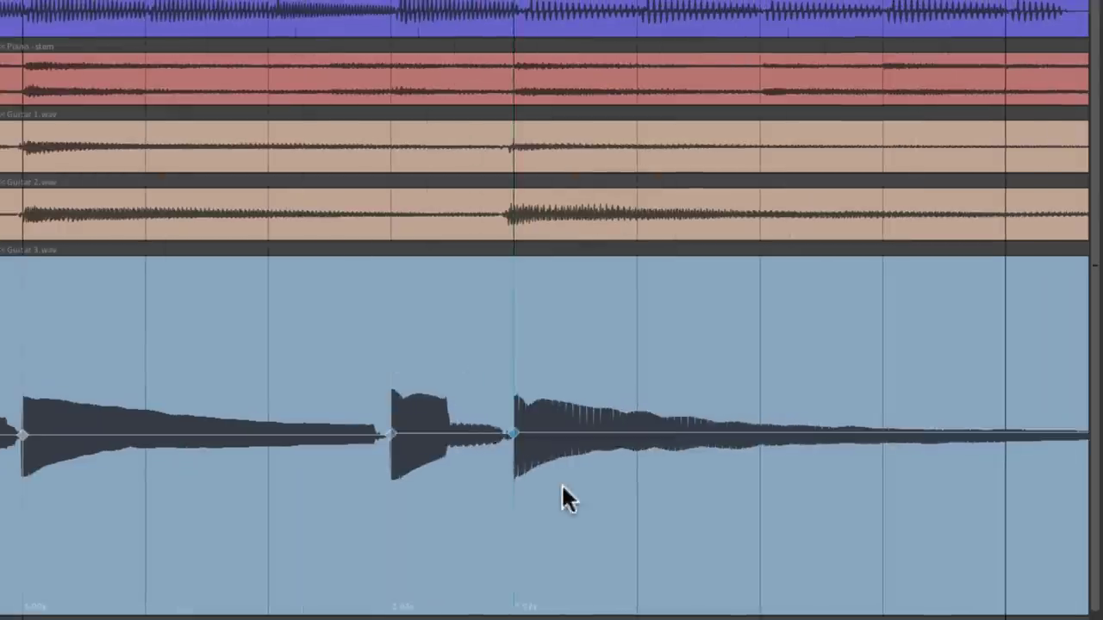
Step: Play back Guitar 3 from the beginning to check the timing corrected with transient guides
{"action": "scroll", "coordinate": [561, 482], "scroll_direction": "right", "scroll_amount": 10}
{"action": "key", "text": "super+Left"}
{"action": "scroll", "coordinate": [563, 494], "scroll_direction": "left", "scroll_amount": 5}
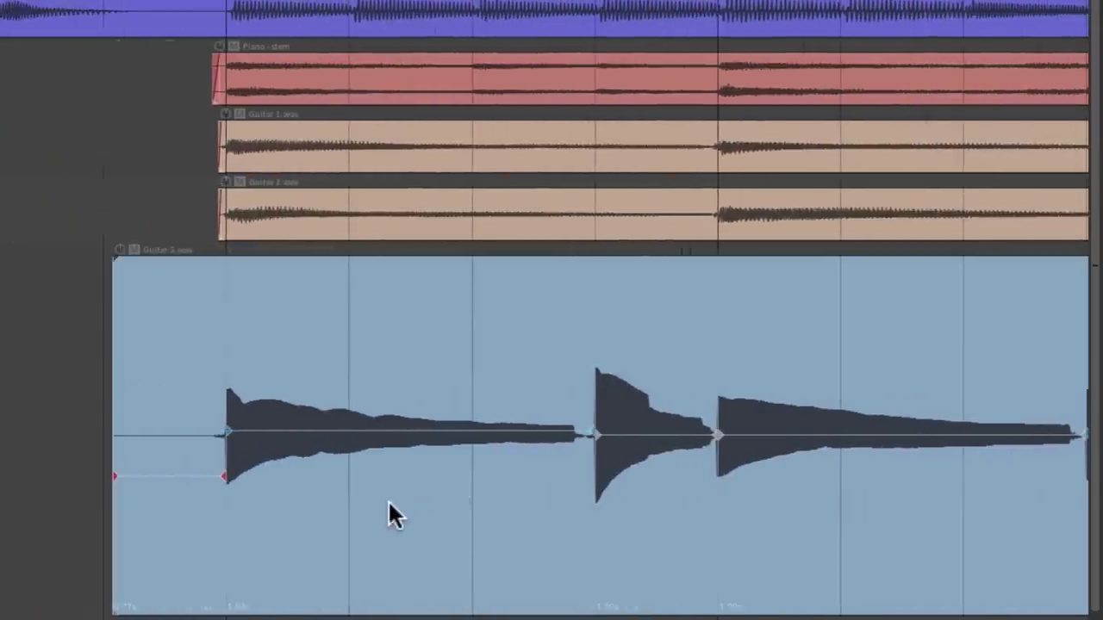
{"action": "key", "text": "super+Left"}
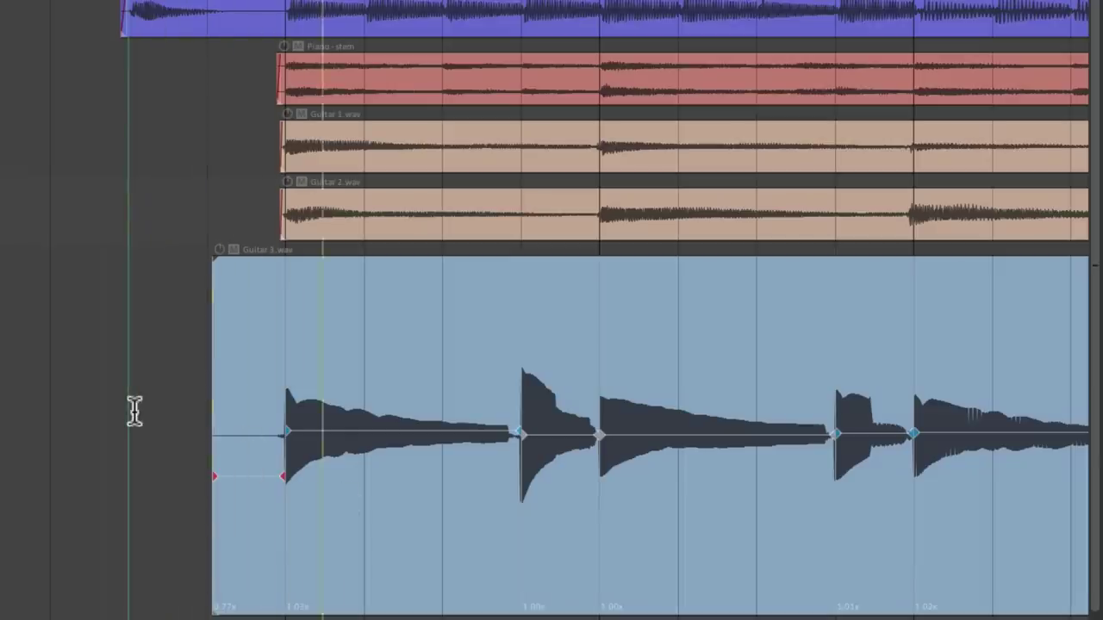
{"action": "scroll", "coordinate": [389, 384], "scroll_direction": "right", "scroll_amount": 8}
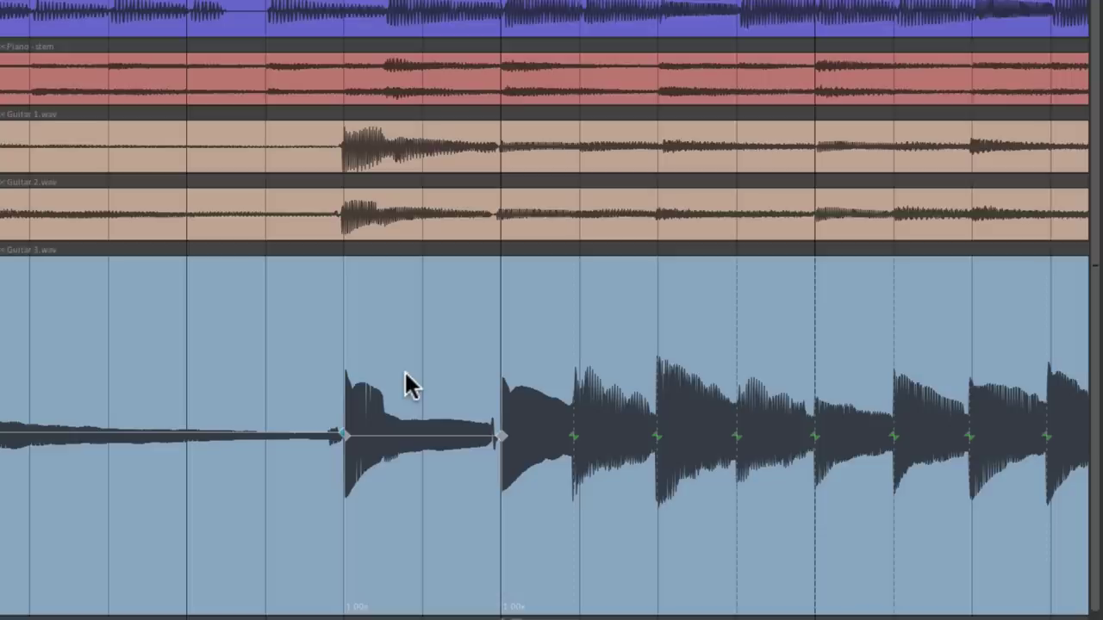
{"action": "key", "text": "space"}
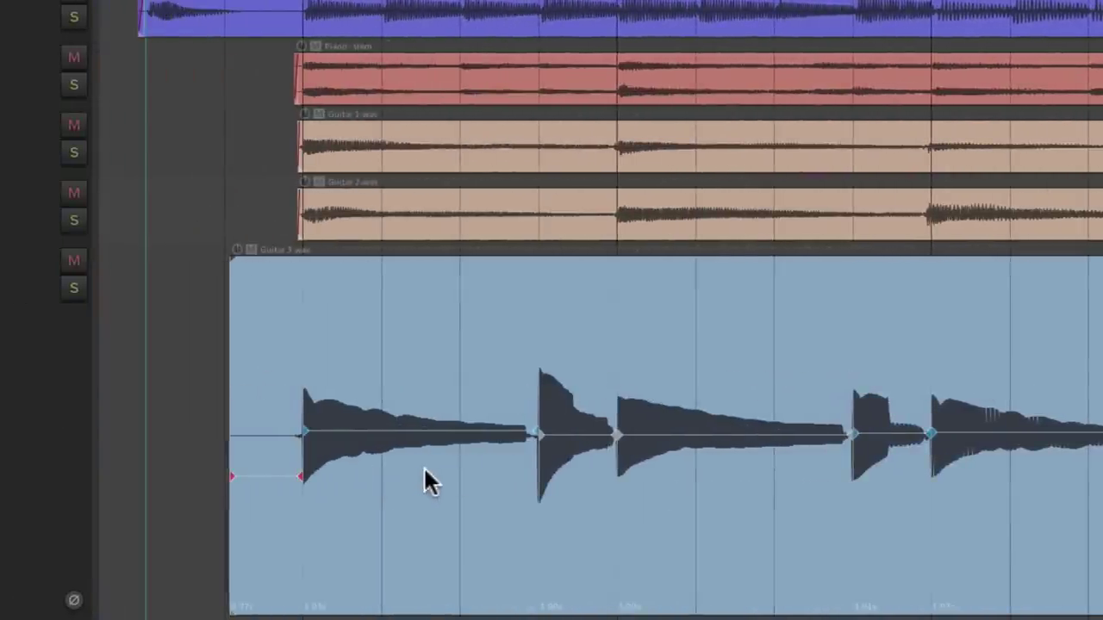
Step: Add a stretch marker at the tail of Guitar 3's first note and move it earlier to the grid line preceding the second note's
{"action": "scroll", "coordinate": [436, 479], "scroll_direction": "up", "scroll_amount": 3}
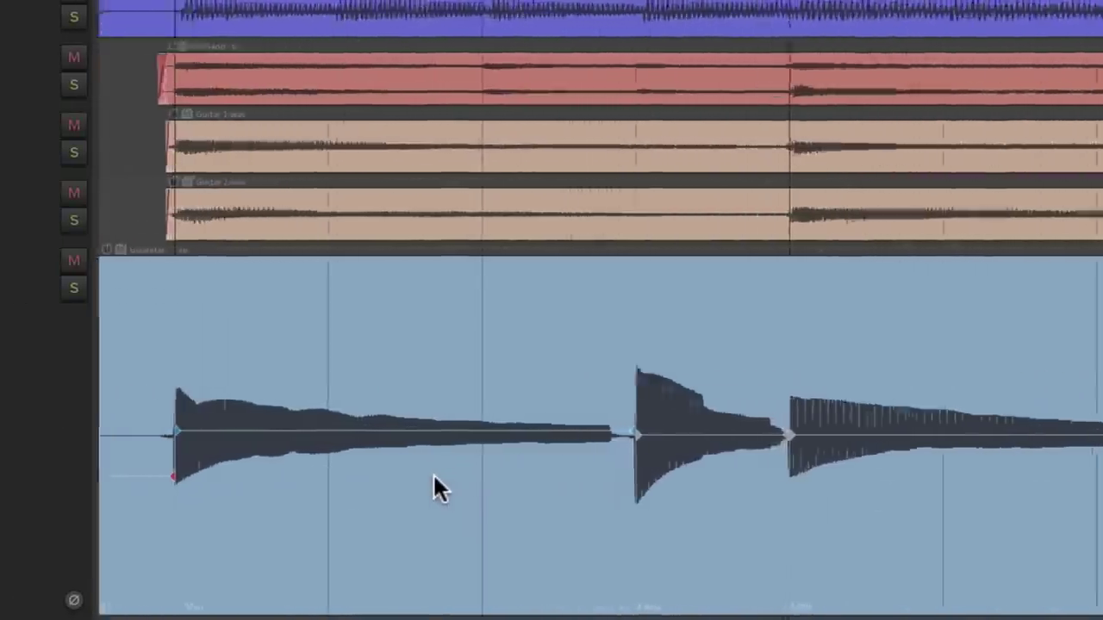
{"action": "left_click", "coordinate": [620, 434]}
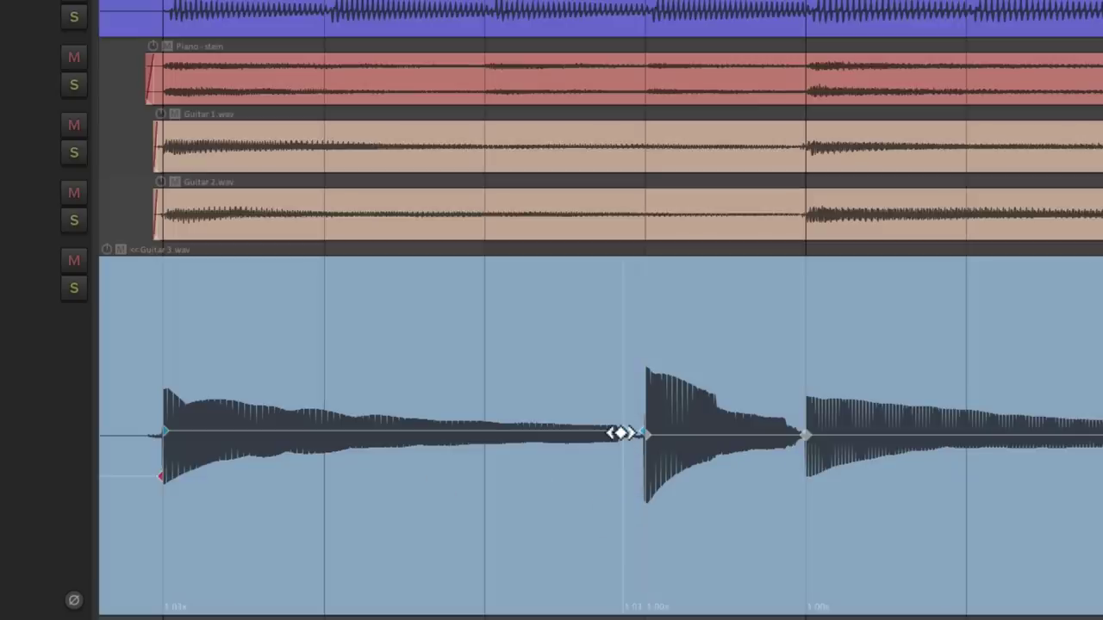
{"action": "left_click_drag", "start_coordinate": [620, 434], "coordinate": [482, 436]}
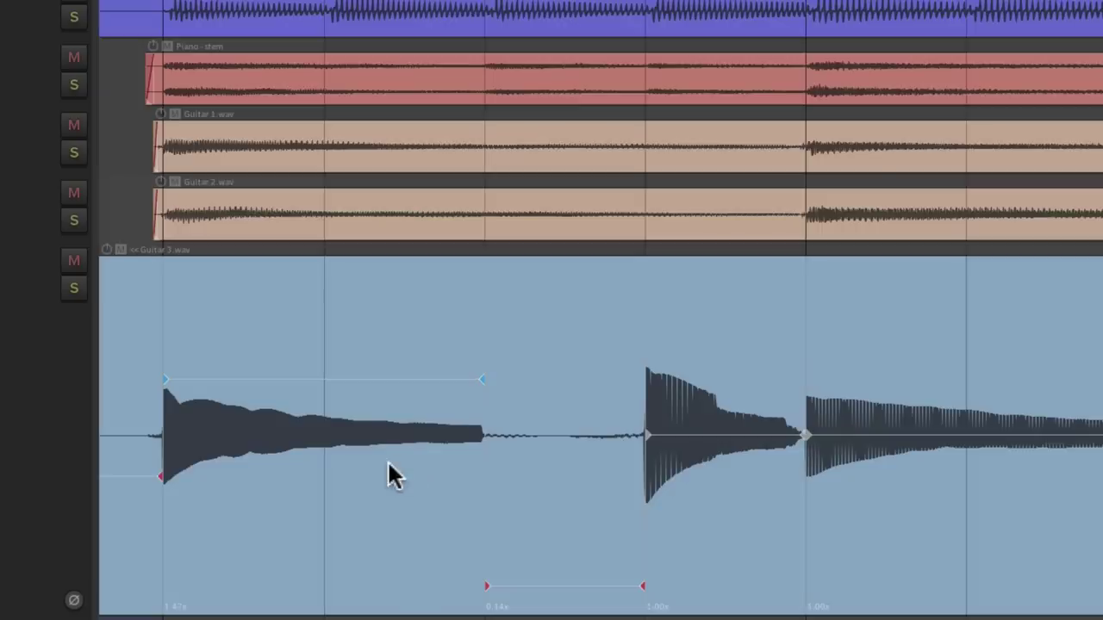
Step: Play back Guitar 3 from before its first note to hear the shortened first note
{"action": "scroll", "coordinate": [387, 465], "scroll_direction": "down", "scroll_amount": 5}
{"action": "scroll", "coordinate": [345, 461], "scroll_direction": "left", "scroll_amount": 3}
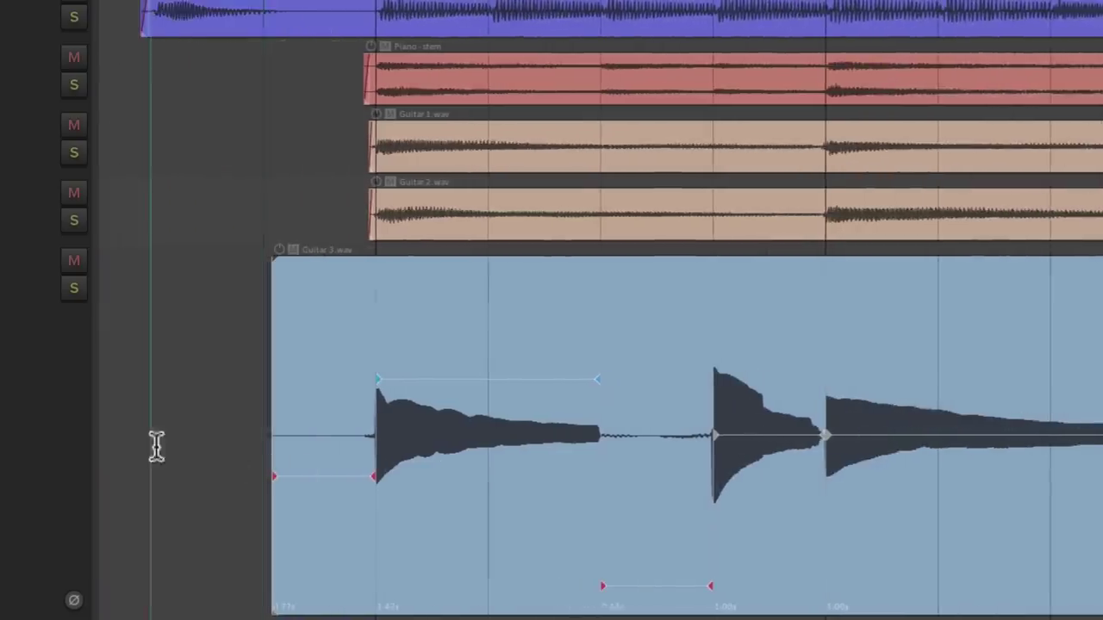
{"action": "left_click", "coordinate": [154, 445]}
{"action": "key", "text": "space"}
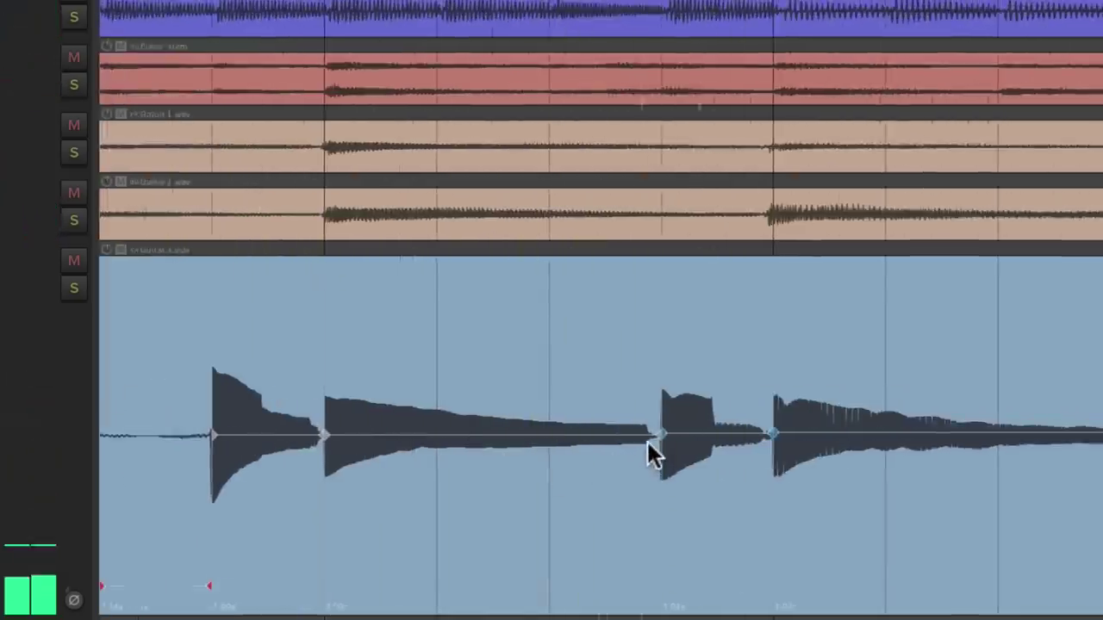
Step: Shorten Guitar 3's third note with a stretch marker at its tail, moved one grid line before the fourth note, and play it back
{"action": "left_click_drag", "start_coordinate": [645, 436], "coordinate": [556, 448]}
{"action": "scroll", "coordinate": [598, 495], "scroll_direction": "left", "scroll_amount": 5}
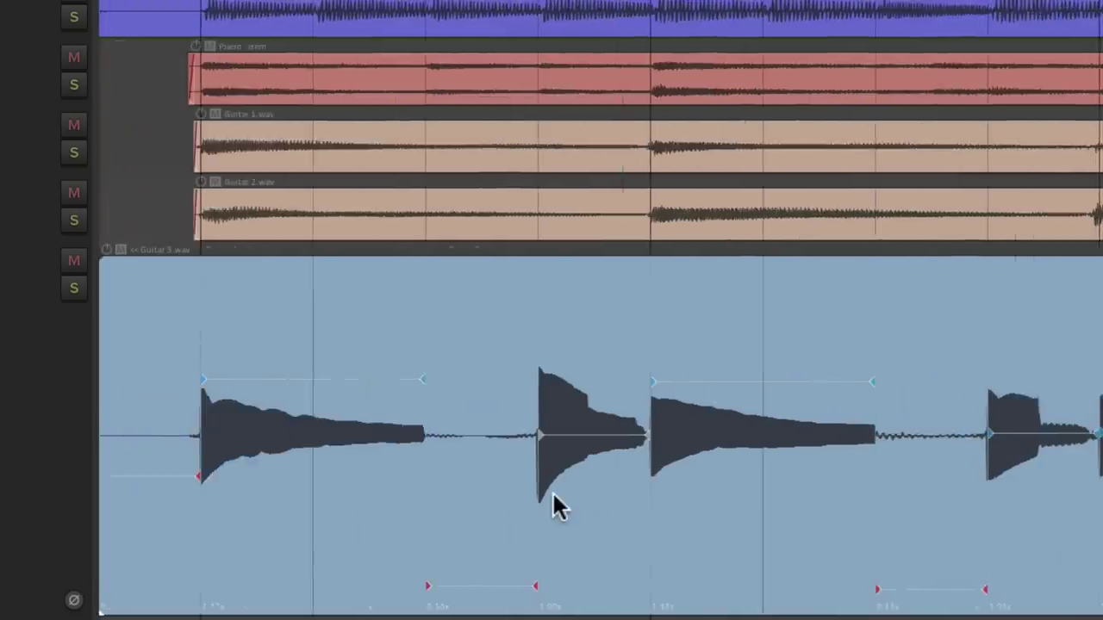
{"action": "scroll", "coordinate": [552, 493], "scroll_direction": "down", "scroll_amount": 2}
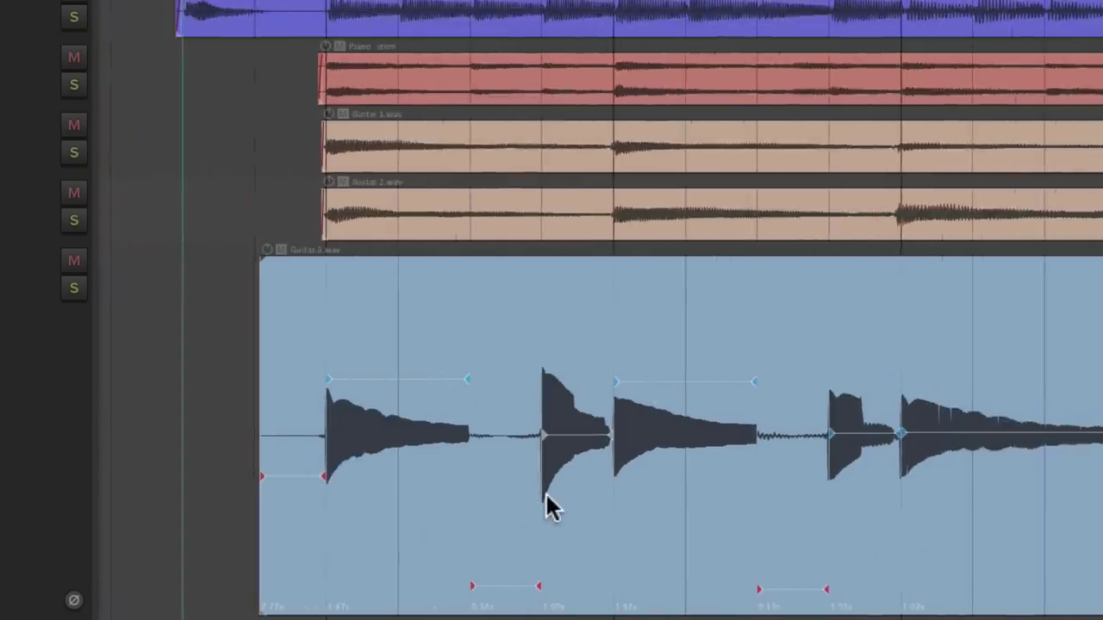
{"action": "key", "text": "space"}
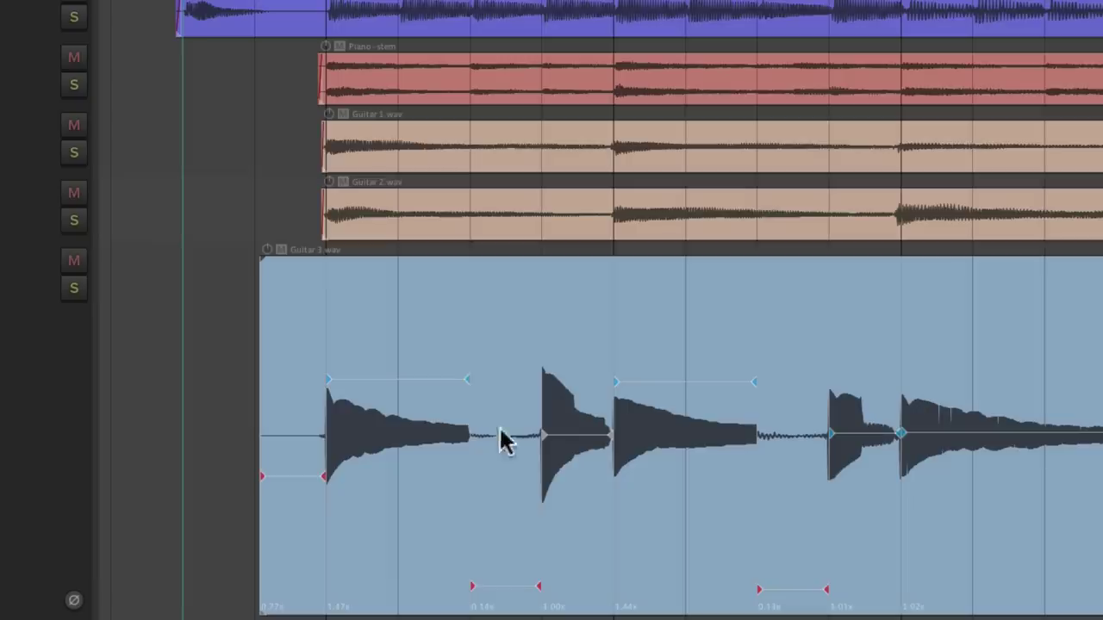
Step: Remove the stretch markers that shorten Guitar 3's first and third notes, and play the part back from before its start
{"action": "left_click_drag", "start_coordinate": [470, 381], "coordinate": [530, 384]}
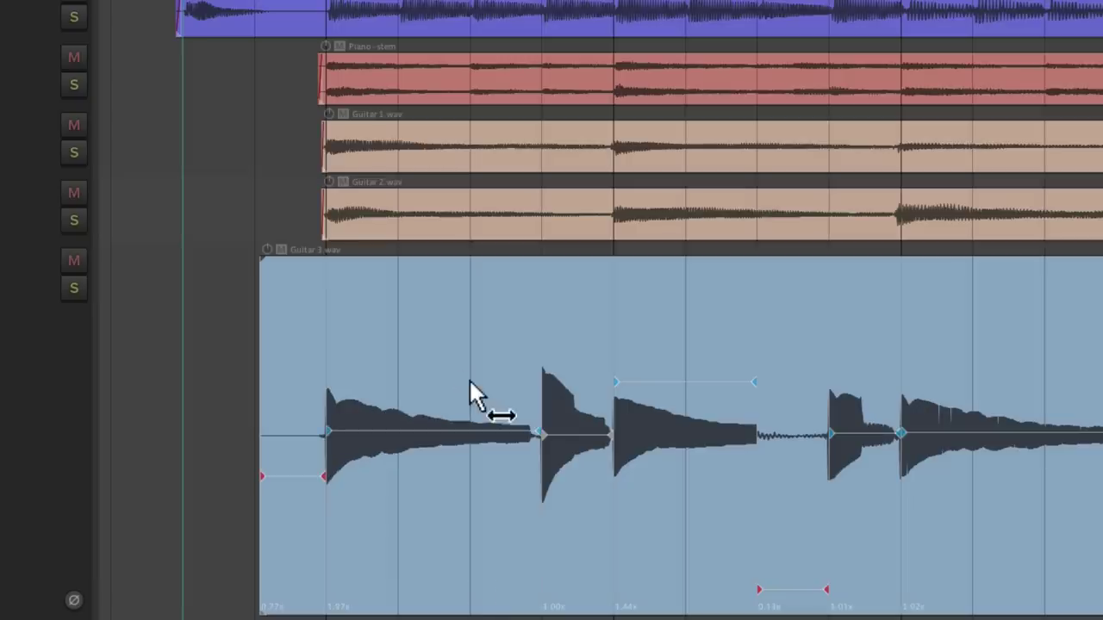
{"action": "left_click_drag", "start_coordinate": [752, 382], "coordinate": [753, 393]}
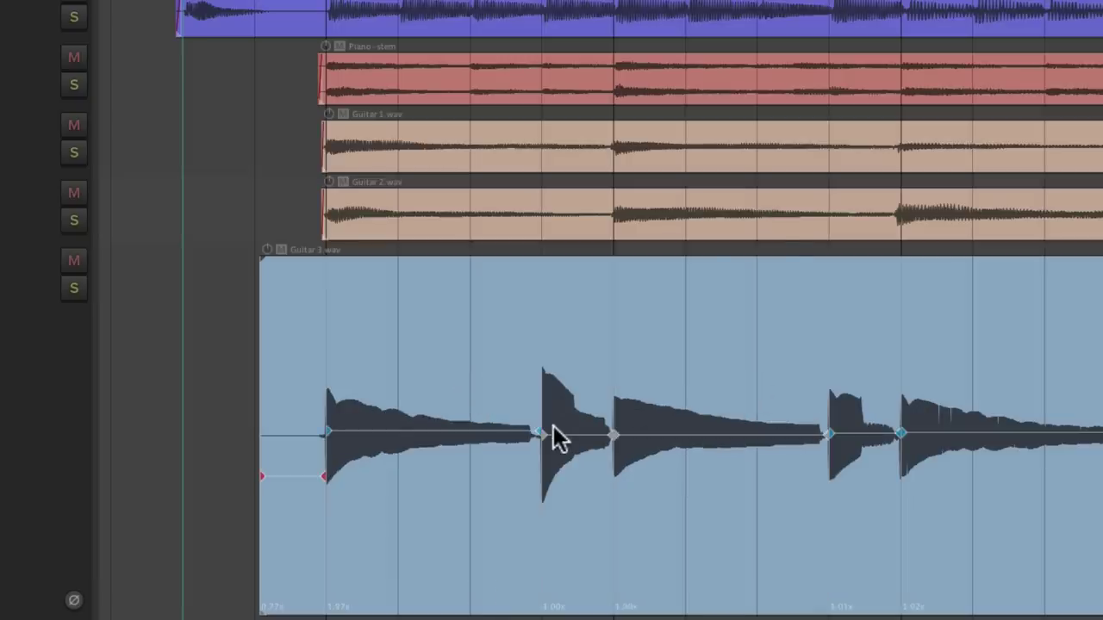
{"action": "key", "text": "space"}
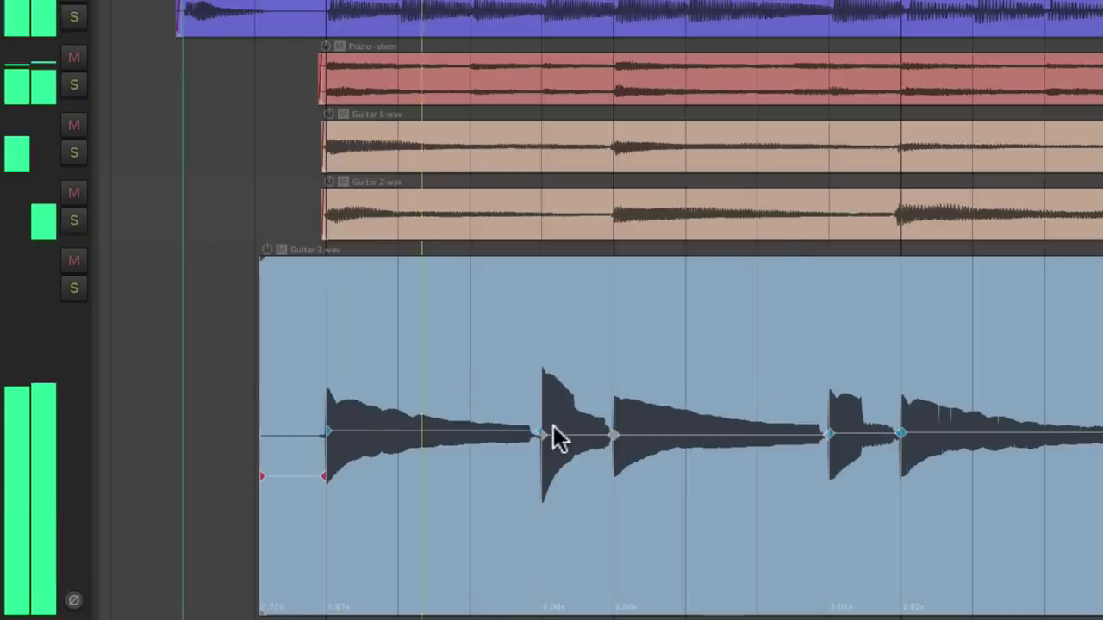